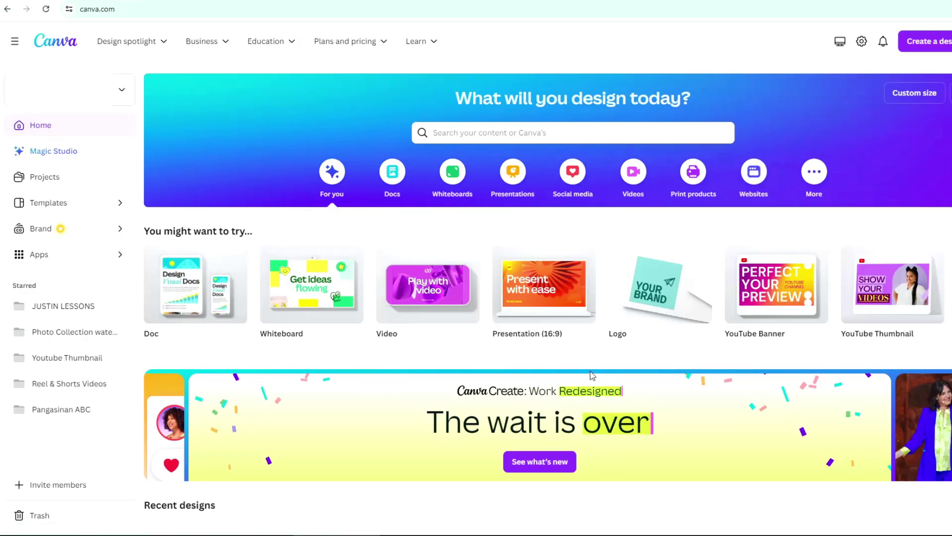
Browse the suggested design types on the Canva home page to find the blank Video option.
{"action": "scroll", "coordinate": [545, 285], "scroll_direction": "right", "scroll_amount": 2}
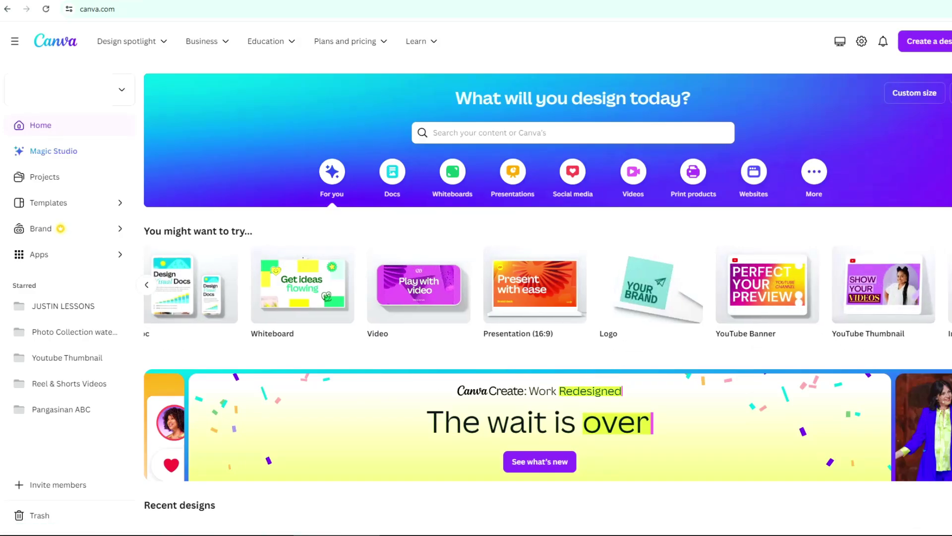
{"action": "scroll", "coordinate": [546, 285], "scroll_direction": "right", "scroll_amount": 5}
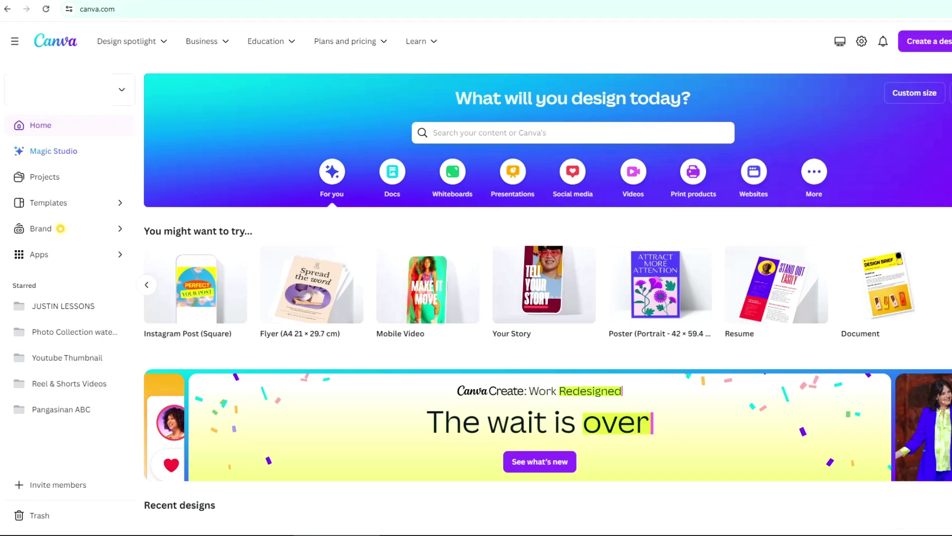
{"action": "scroll", "coordinate": [925, 285], "scroll_direction": "right", "scroll_amount": 3}
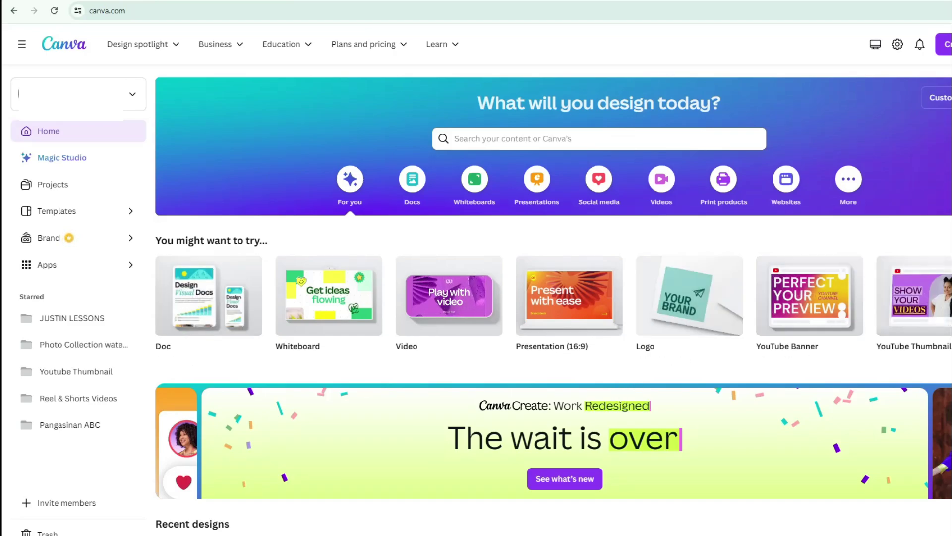
{"action": "left_click", "coordinate": [943, 296]}
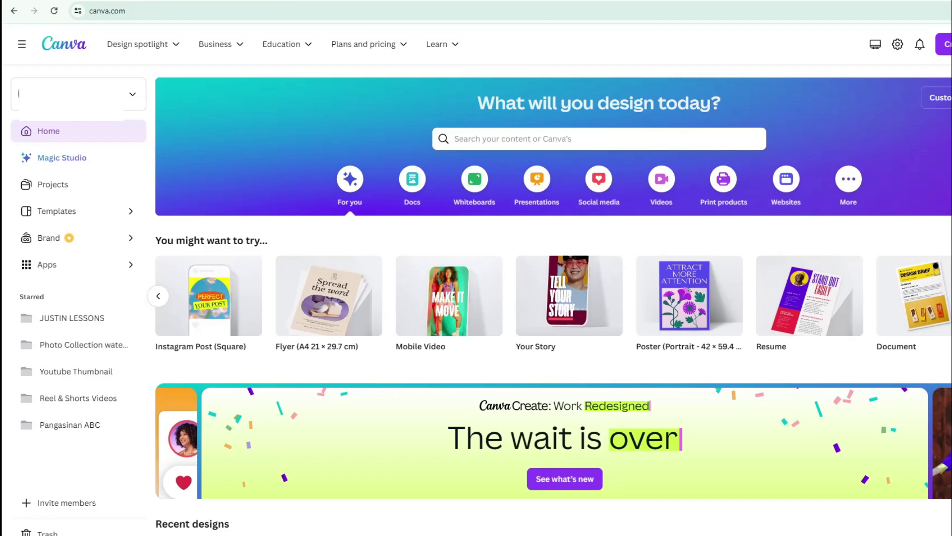
{"action": "scroll", "coordinate": [553, 302], "scroll_direction": "right", "scroll_amount": 3}
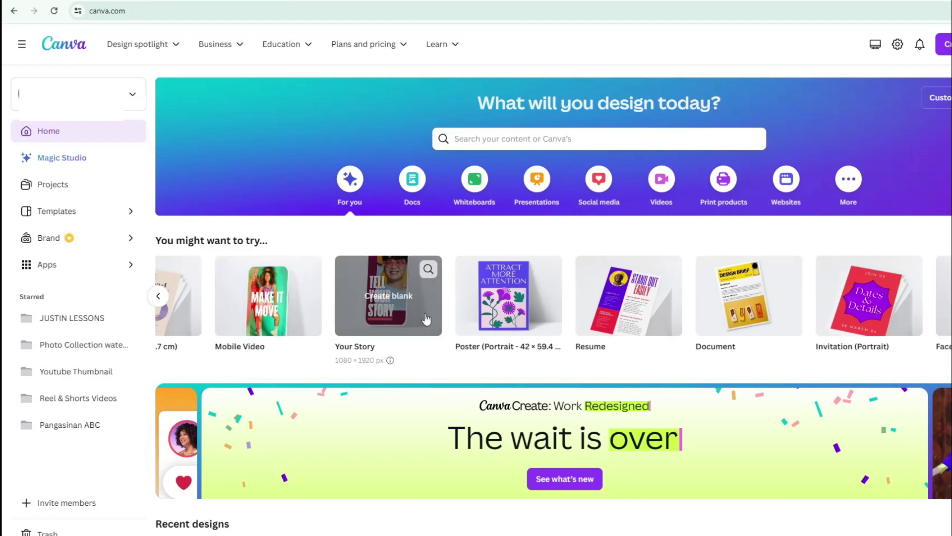
{"action": "left_click", "coordinate": [159, 297]}
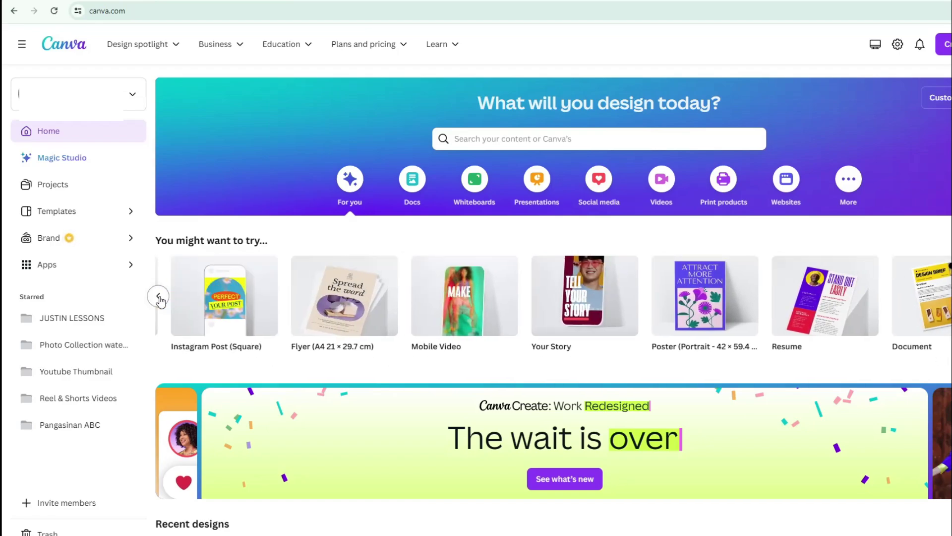
{"action": "left_click", "coordinate": [159, 297]}
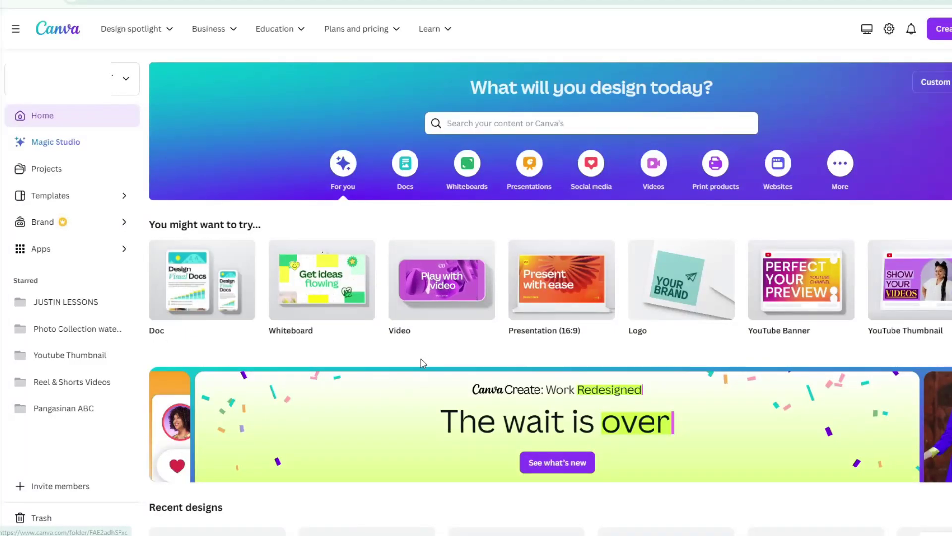
{"action": "mouse_move", "coordinate": [391, 281]}
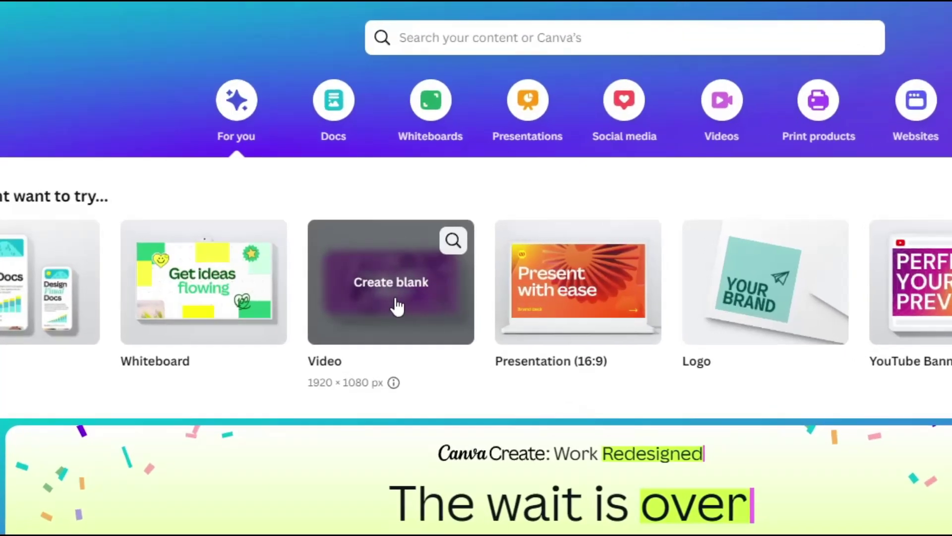
Create a blank video, search Elements for 'Animated', and add the forest river image.
{"action": "left_click", "coordinate": [396, 302]}
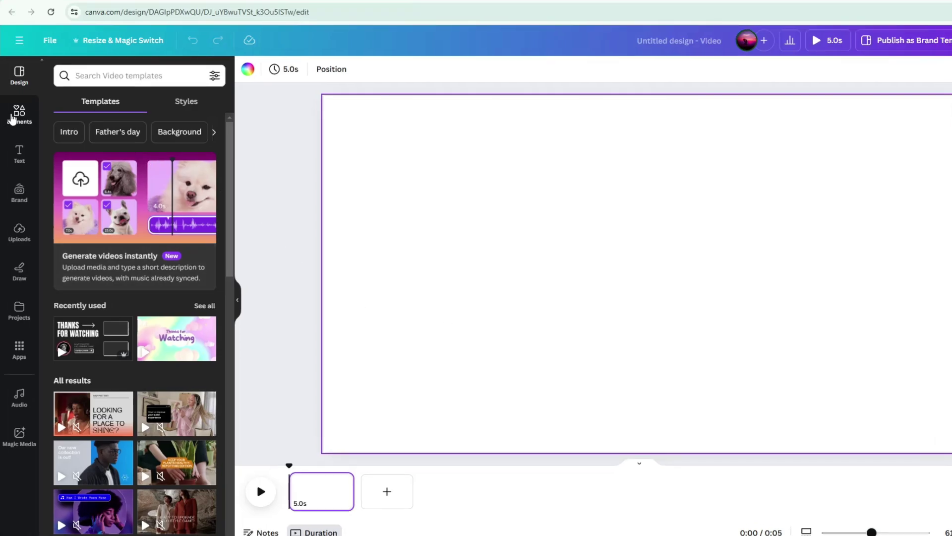
{"action": "left_click", "coordinate": [12, 119]}
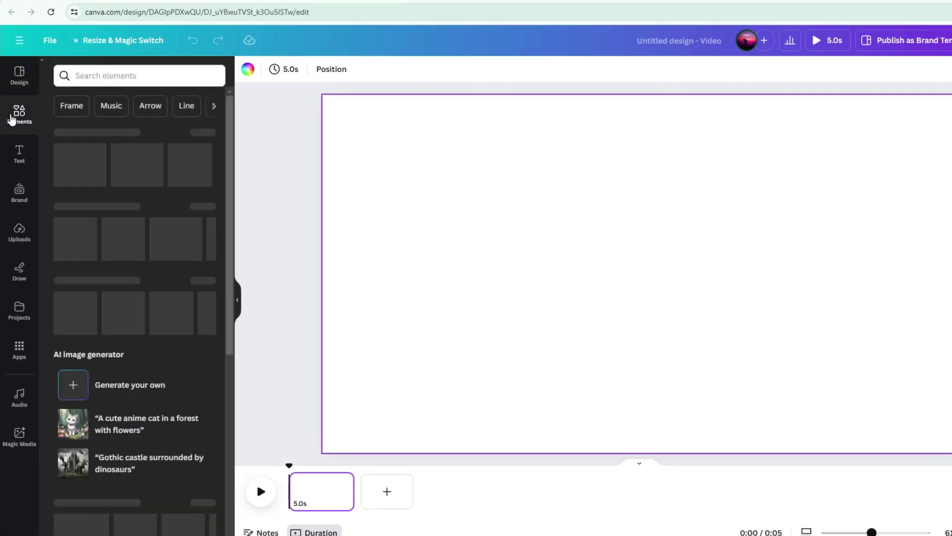
{"action": "left_click", "coordinate": [111, 78]}
{"action": "type", "text": "An"}
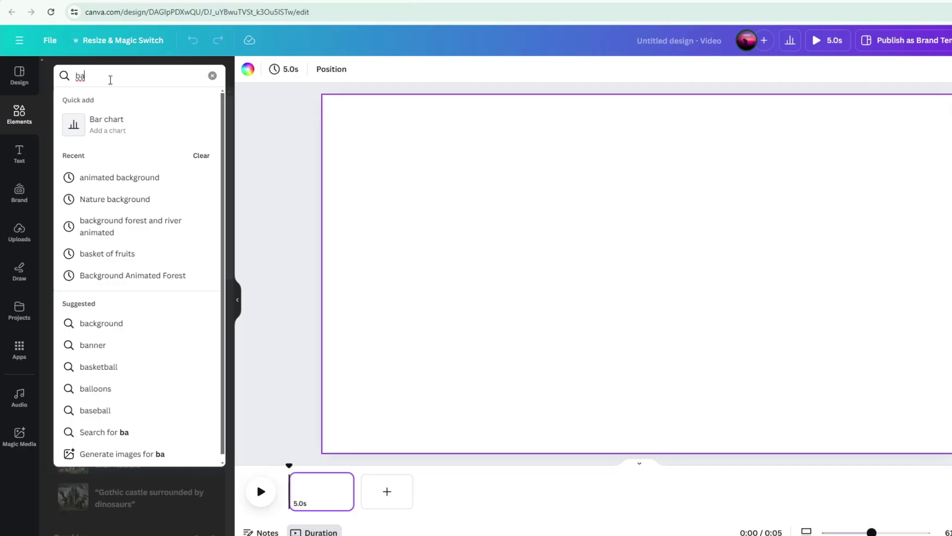
{"action": "type", "text": "imated"}
{"action": "left_click", "coordinate": [131, 151]}
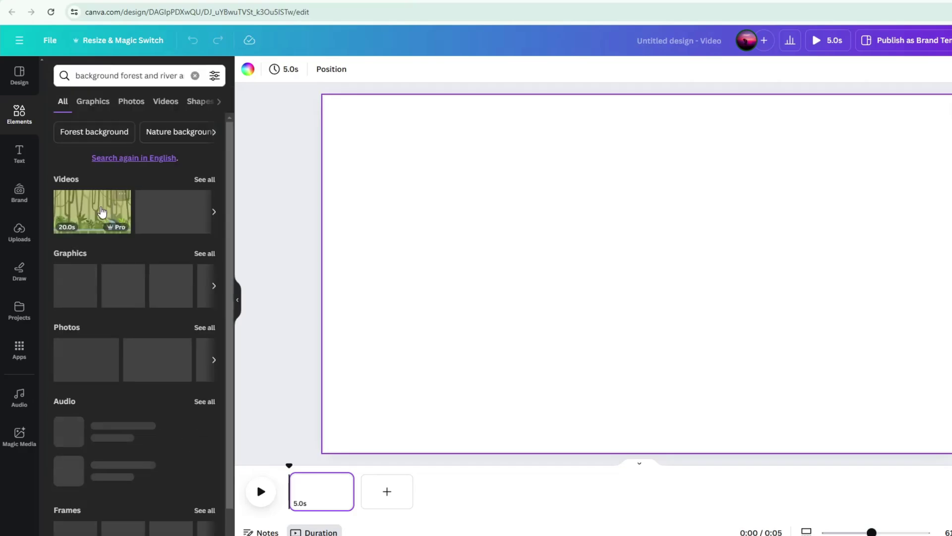
{"action": "left_click", "coordinate": [202, 178]}
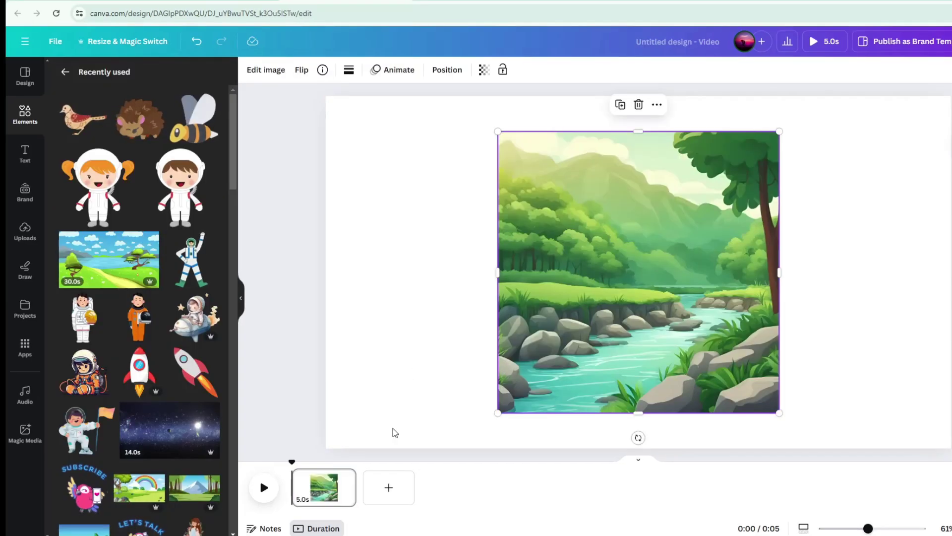
Add pages 2 and 3, pasting the forest image on page 2 and the rainbow landscape on page 3.
{"action": "left_click", "coordinate": [389, 487]}
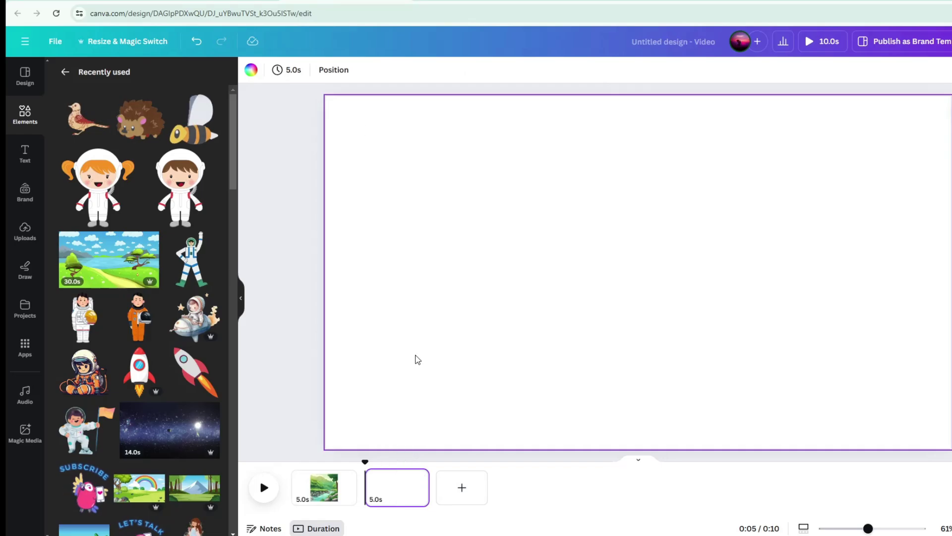
{"action": "key", "text": "ctrl+v"}
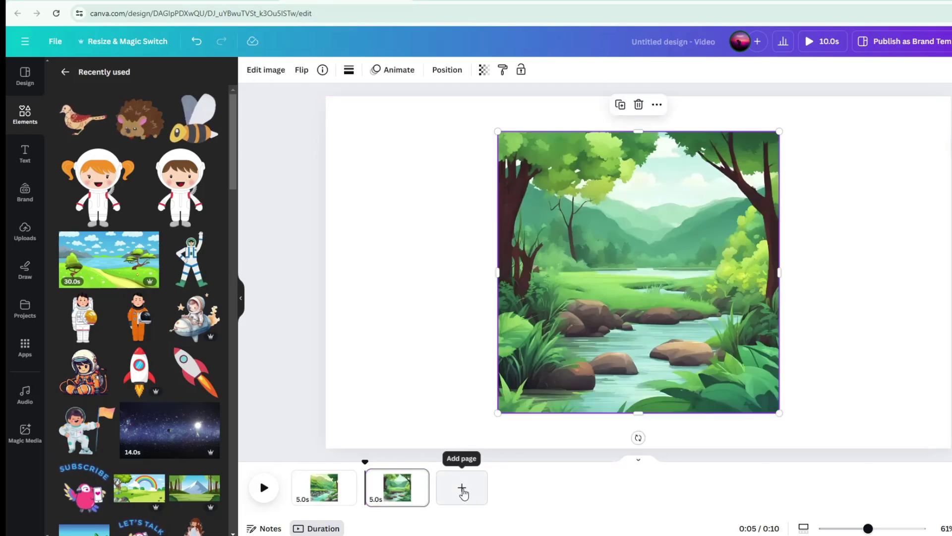
{"action": "left_click", "coordinate": [461, 487]}
{"action": "left_click", "coordinate": [148, 479]}
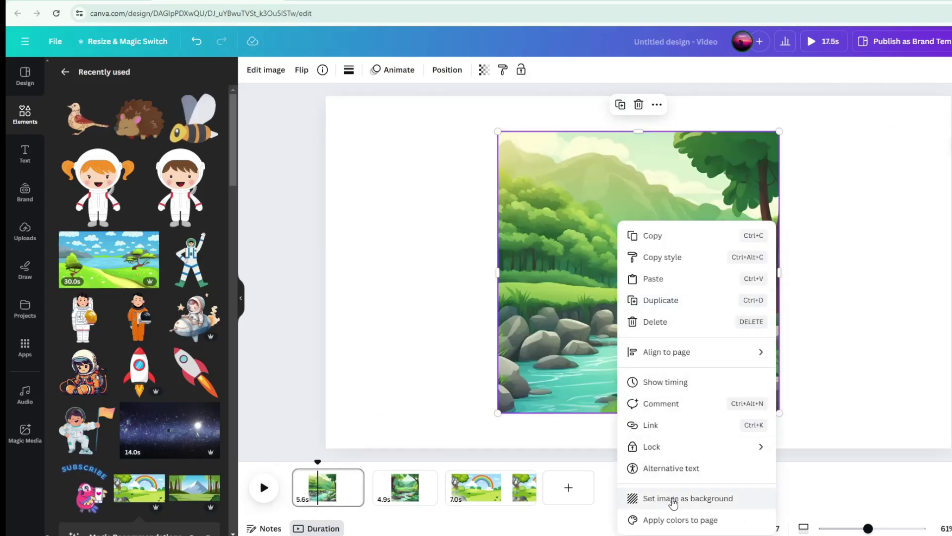
Set the forest and rainbow images as backgrounds on pages 1, 2 and 3.
{"action": "left_click", "coordinate": [674, 498]}
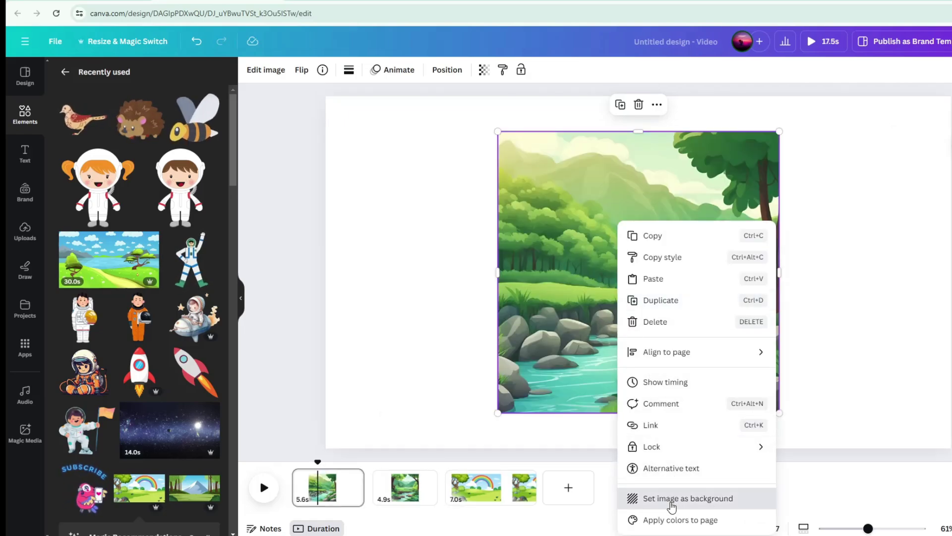
{"action": "left_click", "coordinate": [403, 490]}
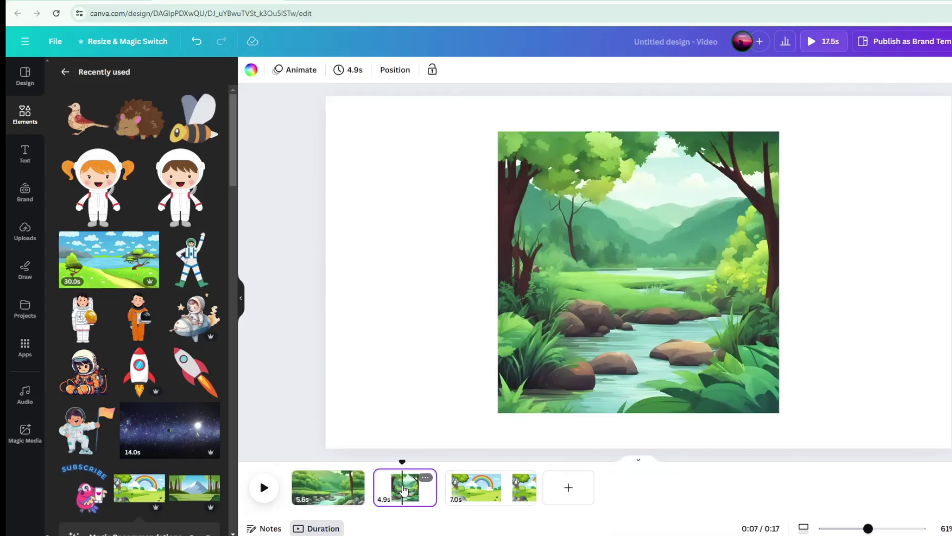
{"action": "left_click", "coordinate": [653, 340]}
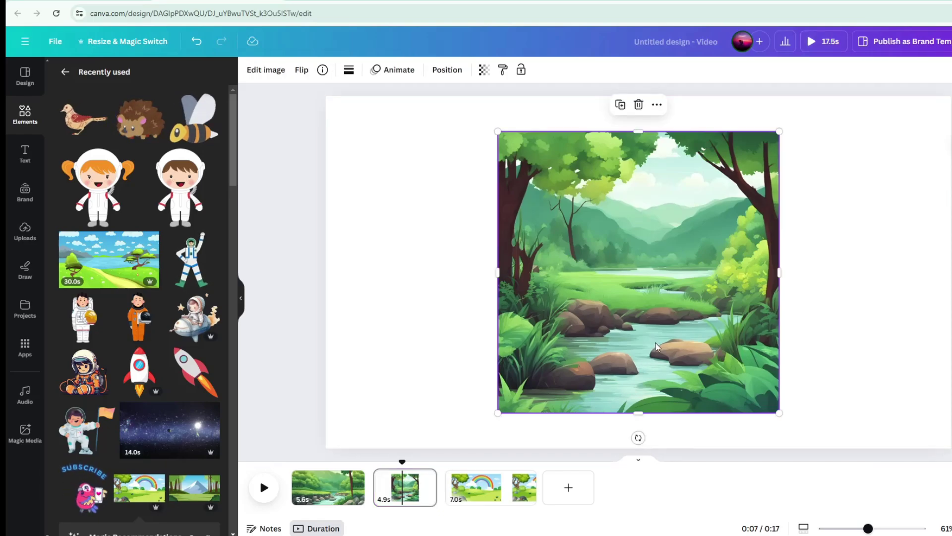
{"action": "right_click", "coordinate": [655, 346]}
{"action": "left_click", "coordinate": [729, 499]}
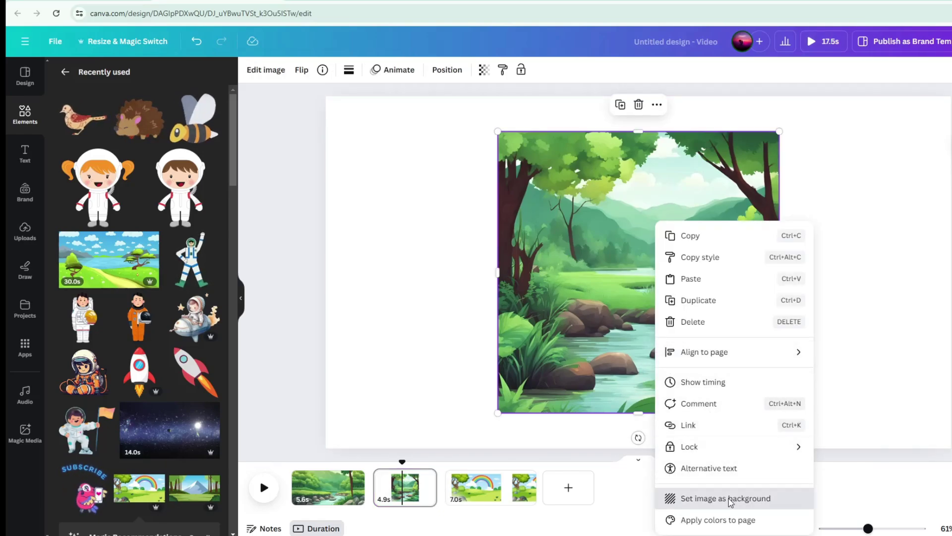
{"action": "left_click", "coordinate": [471, 498]}
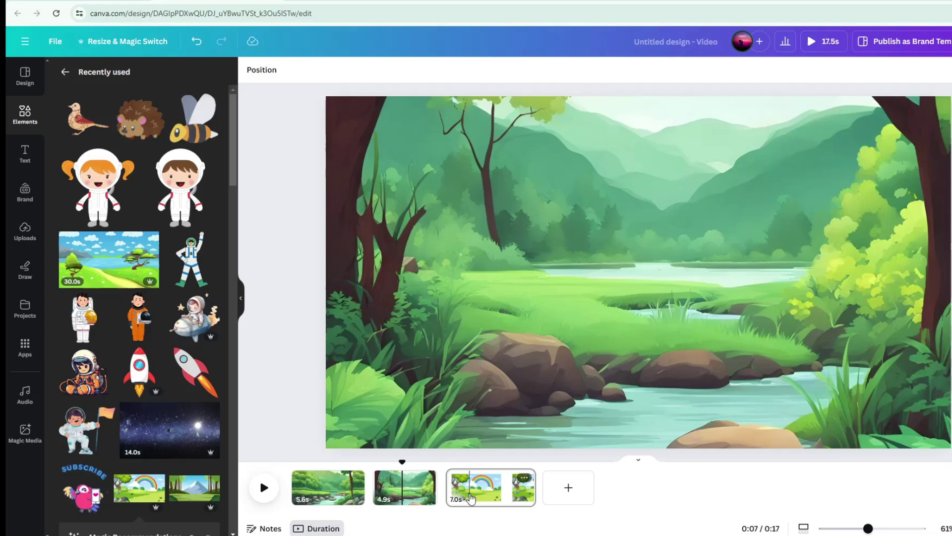
{"action": "left_click", "coordinate": [597, 359]}
{"action": "right_click", "coordinate": [598, 358]}
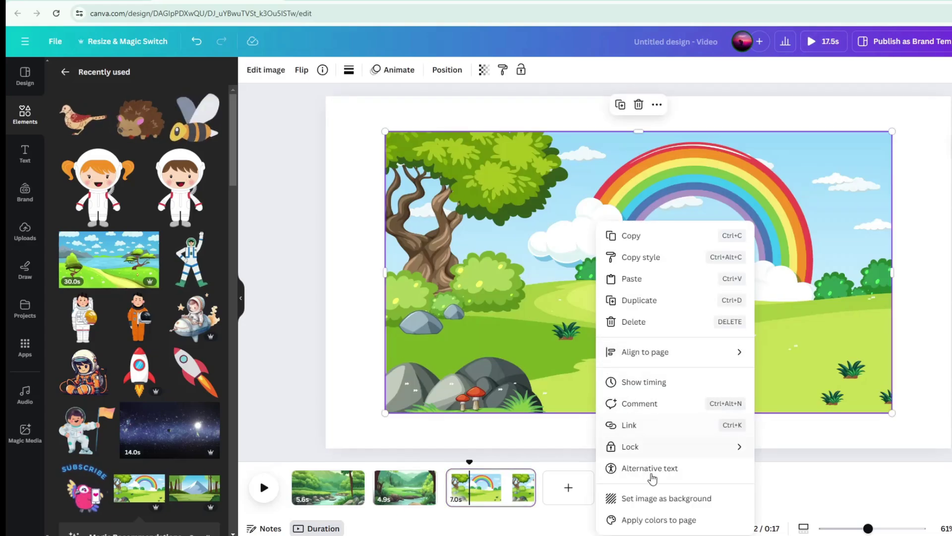
{"action": "left_click", "coordinate": [675, 499]}
Add the Let's Talk parrot sticker to page 1, then resize and reposition it.
{"action": "left_click", "coordinate": [328, 487]}
{"action": "scroll", "coordinate": [139, 297], "scroll_direction": "down", "scroll_amount": 5}
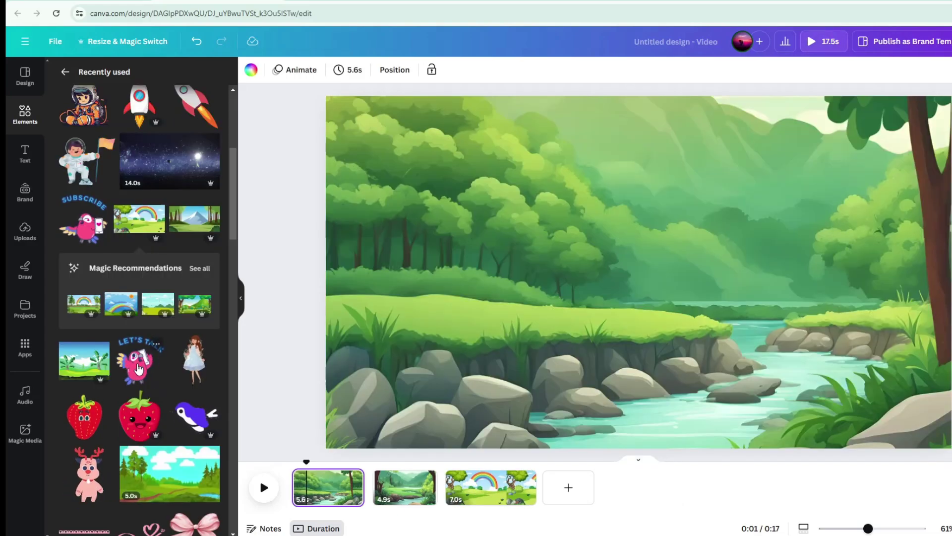
{"action": "left_click", "coordinate": [139, 367]}
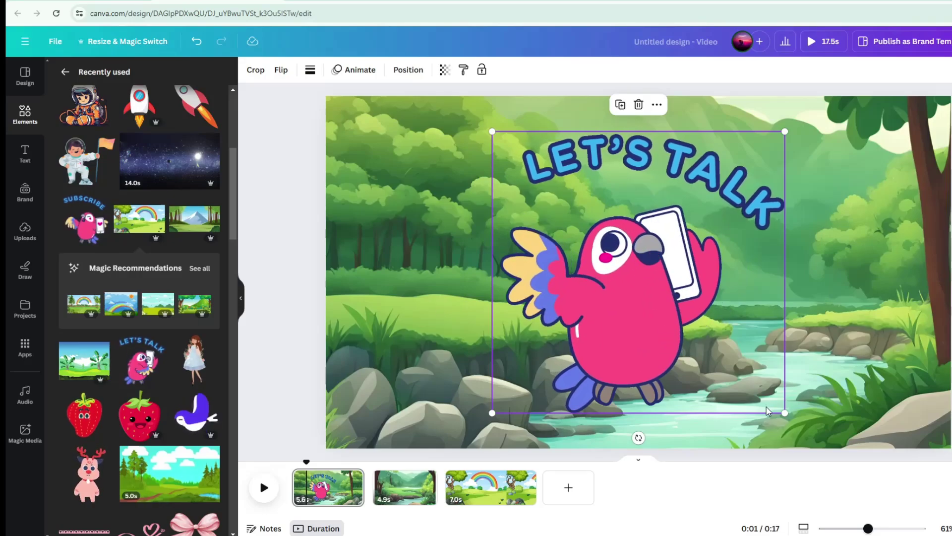
{"action": "left_click_drag", "start_coordinate": [785, 413], "coordinate": [630, 265]}
{"action": "left_click_drag", "start_coordinate": [572, 216], "coordinate": [503, 286]}
{"action": "left_click_drag", "start_coordinate": [562, 201], "coordinate": [581, 182]}
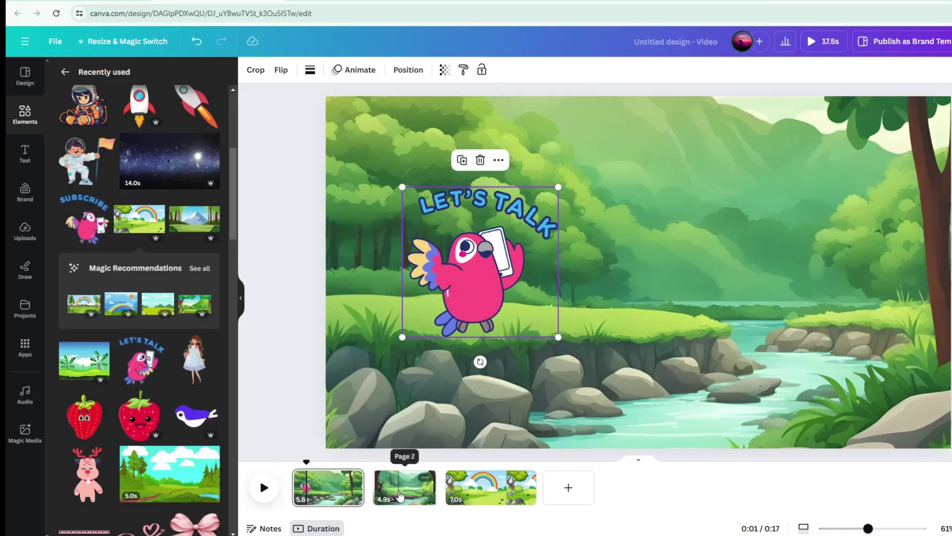
Add the Let's Talk parrot to page 2, enlarge it and centre it above the rocks.
{"action": "left_click", "coordinate": [405, 487]}
{"action": "left_click", "coordinate": [138, 376]}
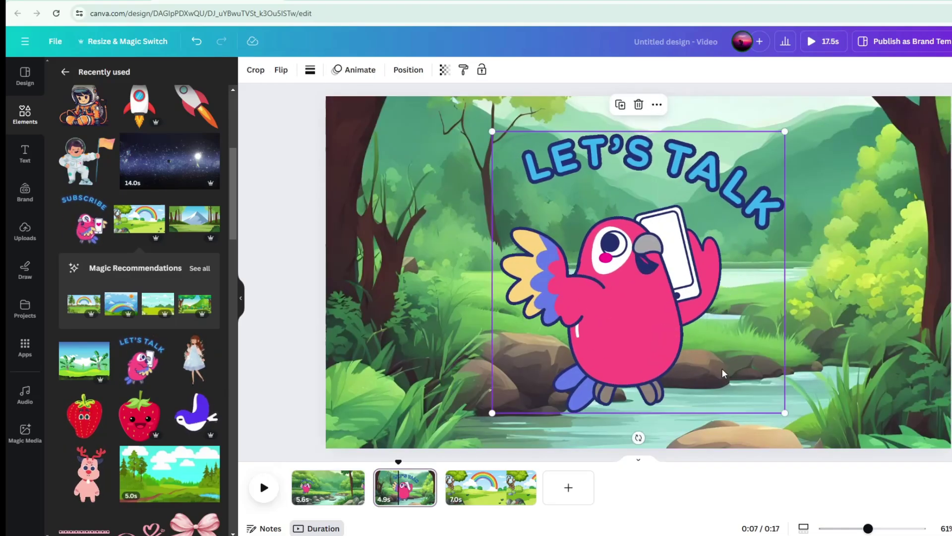
{"action": "left_click_drag", "start_coordinate": [784, 413], "coordinate": [613, 244]}
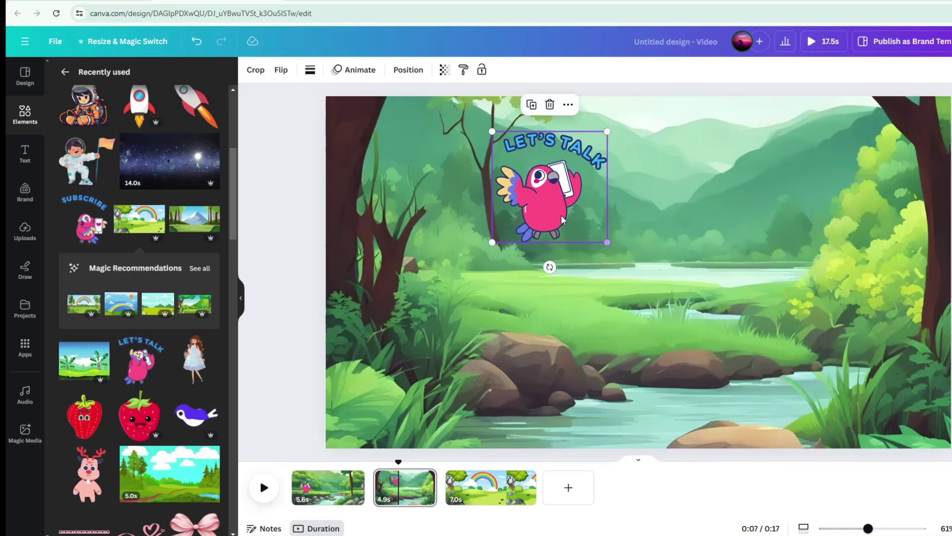
{"action": "mouse_move", "coordinate": [547, 186]}
{"action": "left_mouse_down"}
{"action": "mouse_move", "coordinate": [572, 286]}
{"action": "mouse_move", "coordinate": [528, 306]}
{"action": "left_mouse_up"}
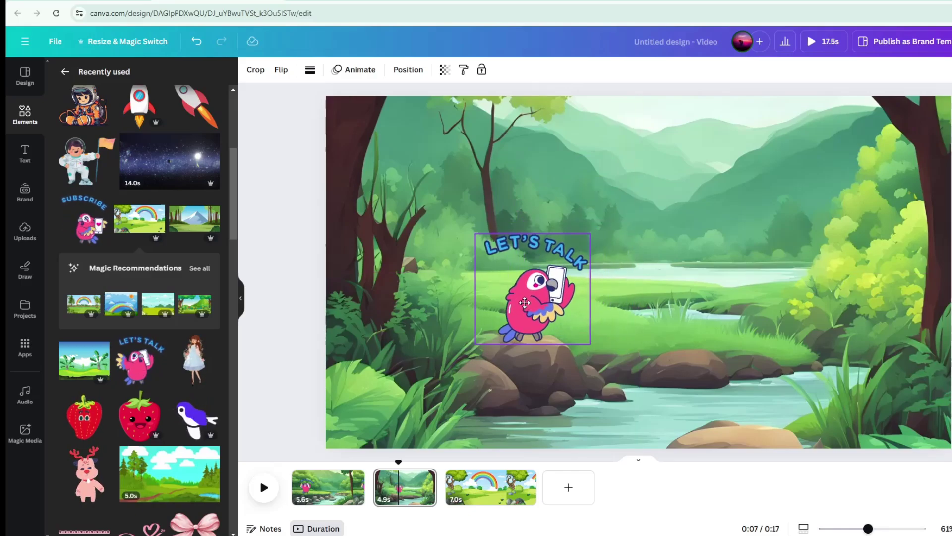
{"action": "left_click_drag", "start_coordinate": [593, 349], "coordinate": [605, 360]}
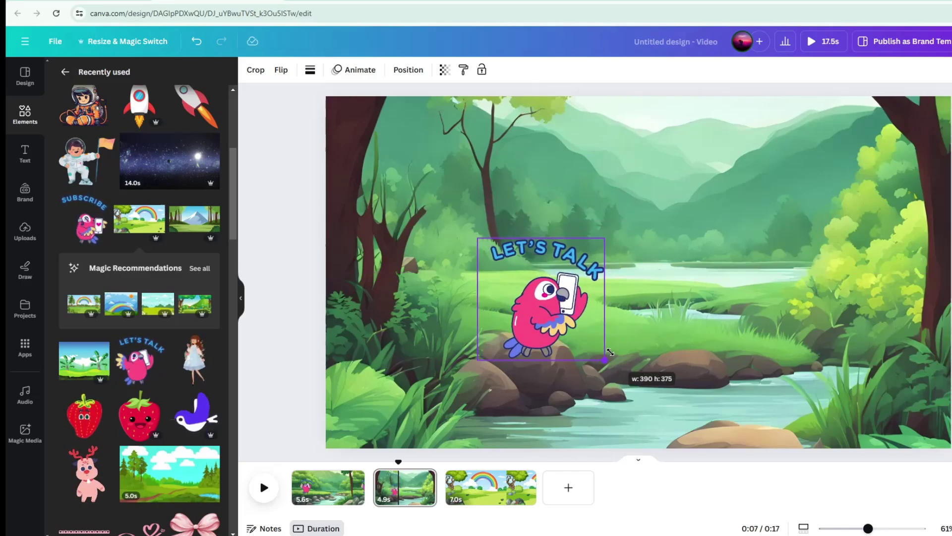
{"action": "left_click_drag", "start_coordinate": [477, 238], "coordinate": [431, 193]}
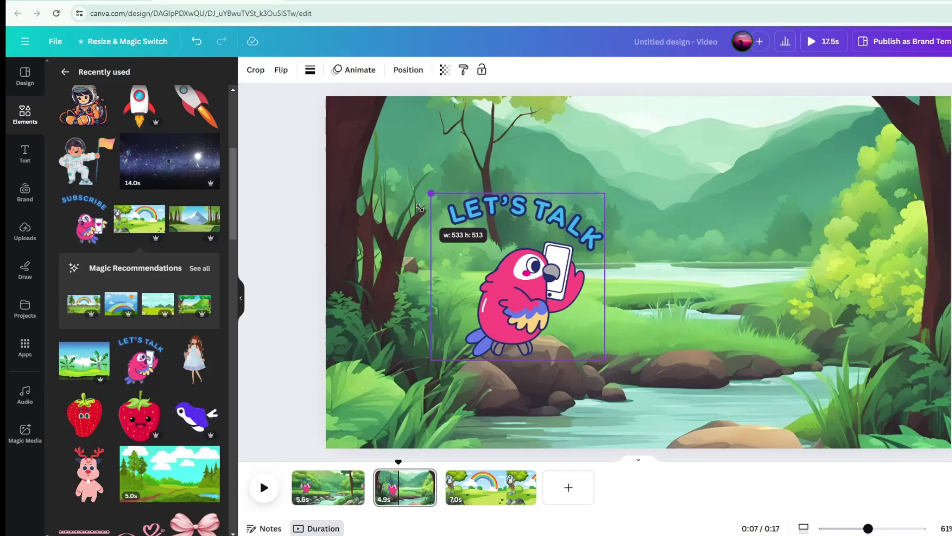
{"action": "left_click_drag", "start_coordinate": [507, 307], "coordinate": [524, 297]}
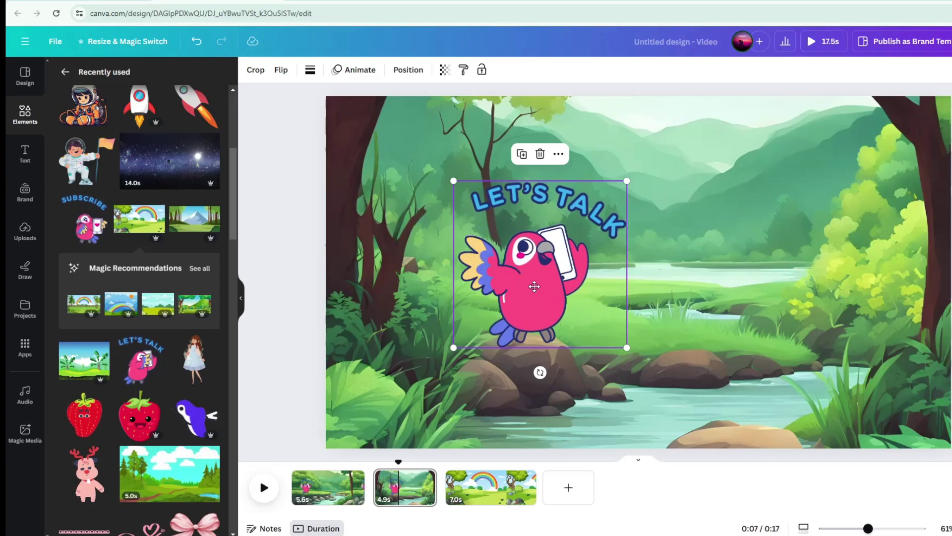
{"action": "left_click_drag", "start_coordinate": [524, 302], "coordinate": [536, 291]}
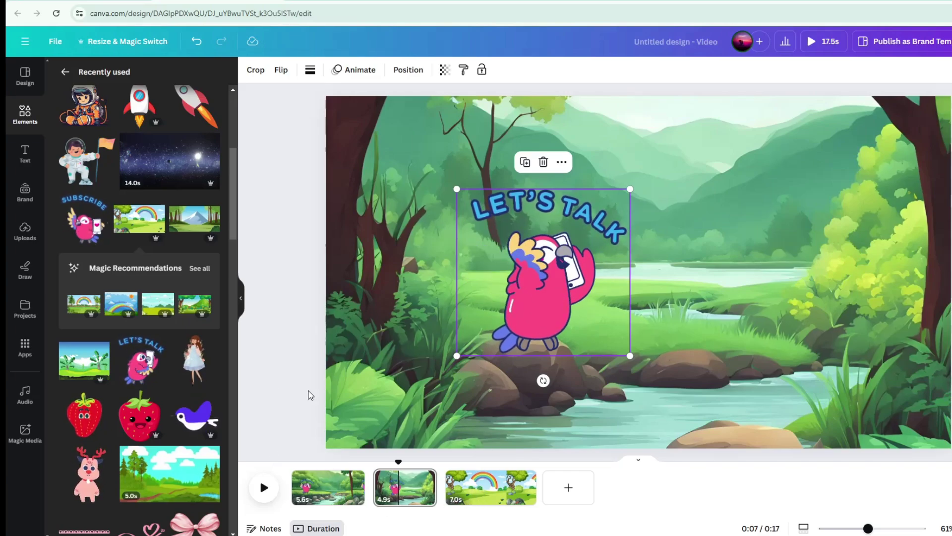
Give page 1's bird a custom motion path flying left to the upper left.
{"action": "left_click", "coordinate": [327, 483]}
{"action": "left_click", "coordinate": [937, 192]}
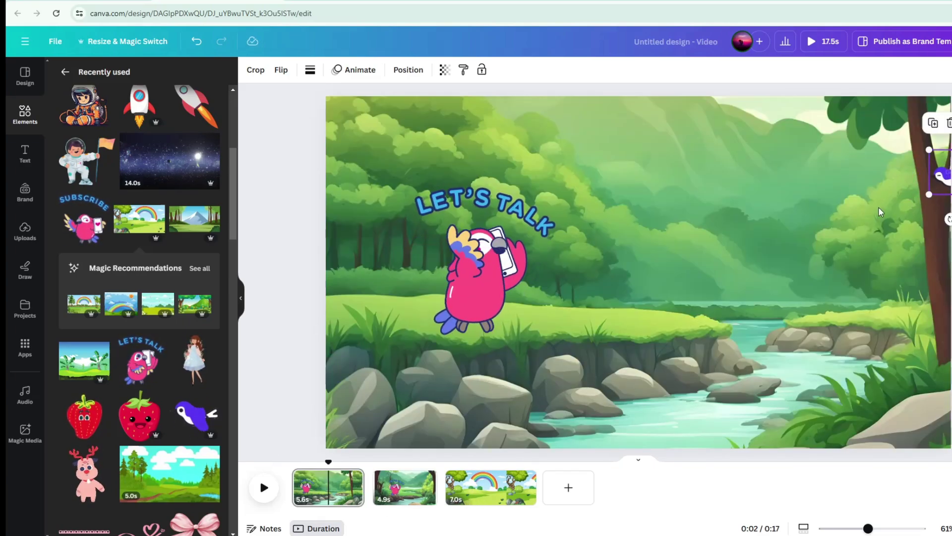
{"action": "left_click", "coordinate": [354, 70]}
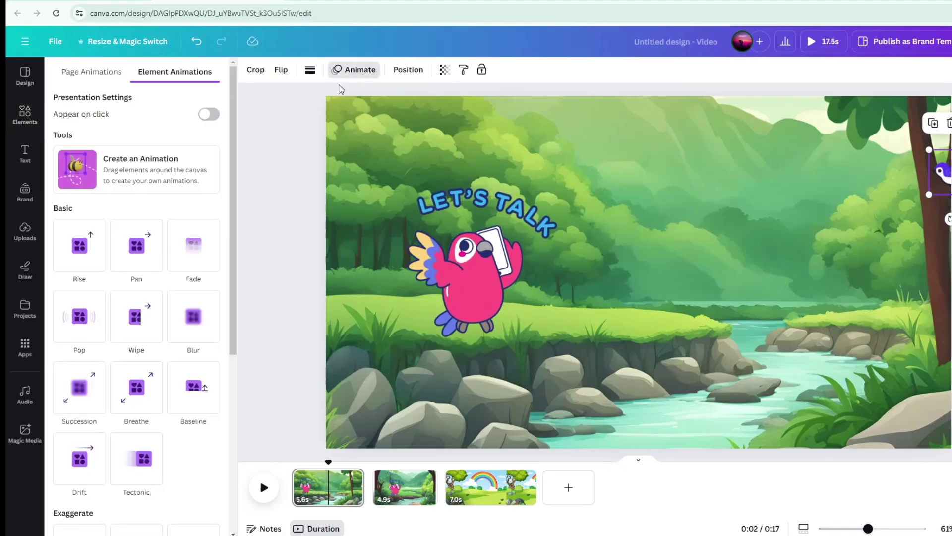
{"action": "left_click", "coordinate": [133, 182]}
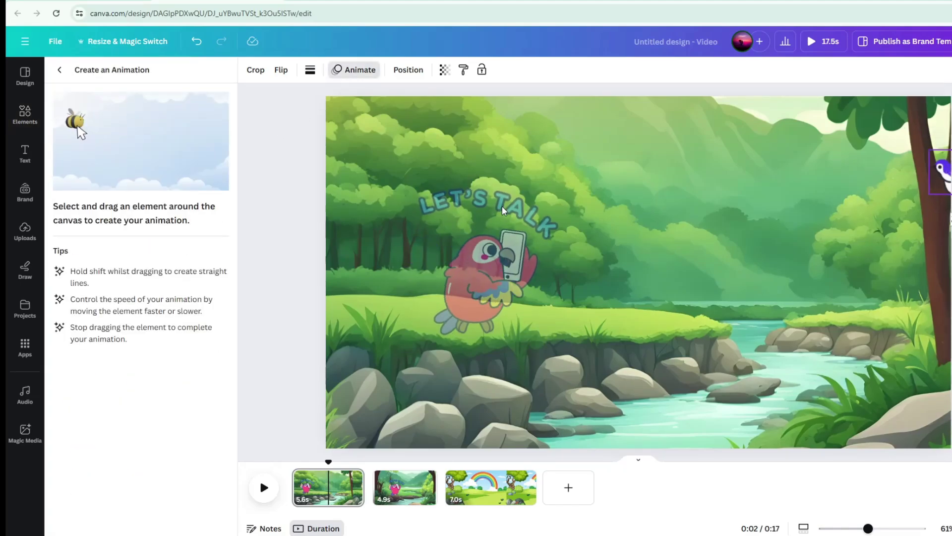
{"action": "mouse_move", "coordinate": [896, 178]}
{"action": "left_mouse_down"}
{"action": "mouse_move", "coordinate": [825, 222]}
{"action": "mouse_move", "coordinate": [719, 169]}
{"action": "left_mouse_up"}
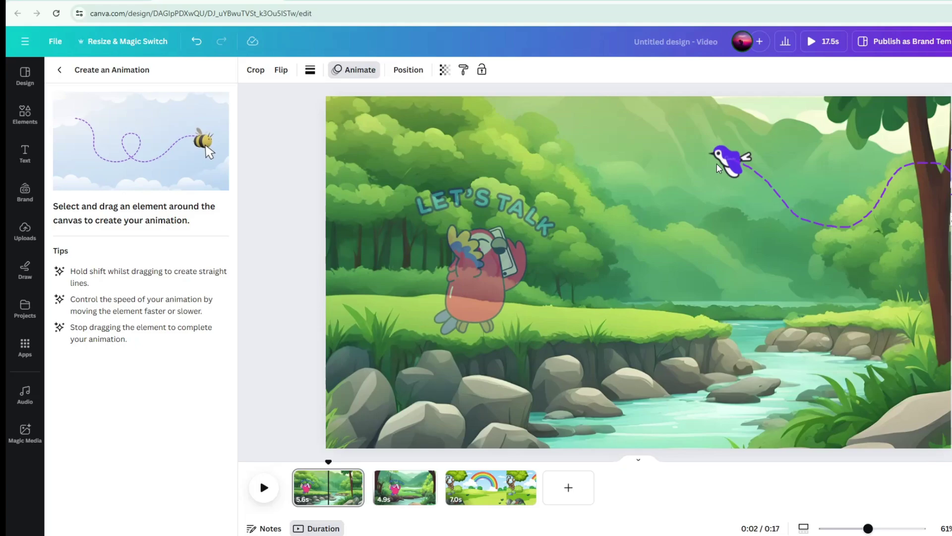
{"action": "mouse_move", "coordinate": [613, 199]}
{"action": "left_mouse_down"}
{"action": "mouse_move", "coordinate": [558, 164]}
{"action": "mouse_move", "coordinate": [493, 156]}
{"action": "mouse_move", "coordinate": [430, 203]}
{"action": "mouse_move", "coordinate": [367, 194]}
{"action": "left_mouse_up"}
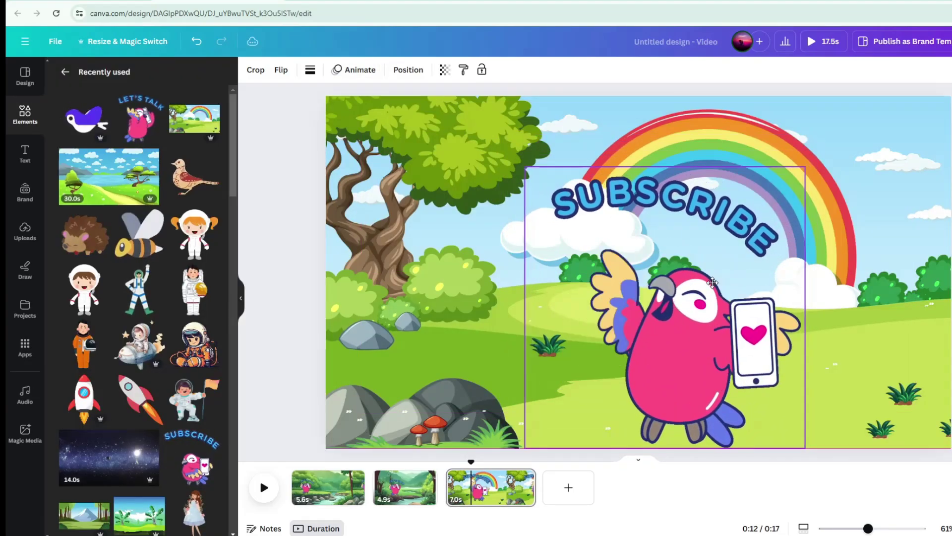
Shrink the Subscribe parrot sticker and move it further right.
{"action": "left_click_drag", "start_coordinate": [819, 173], "coordinate": [792, 201]}
{"action": "left_click_drag", "start_coordinate": [679, 342], "coordinate": [722, 323]}
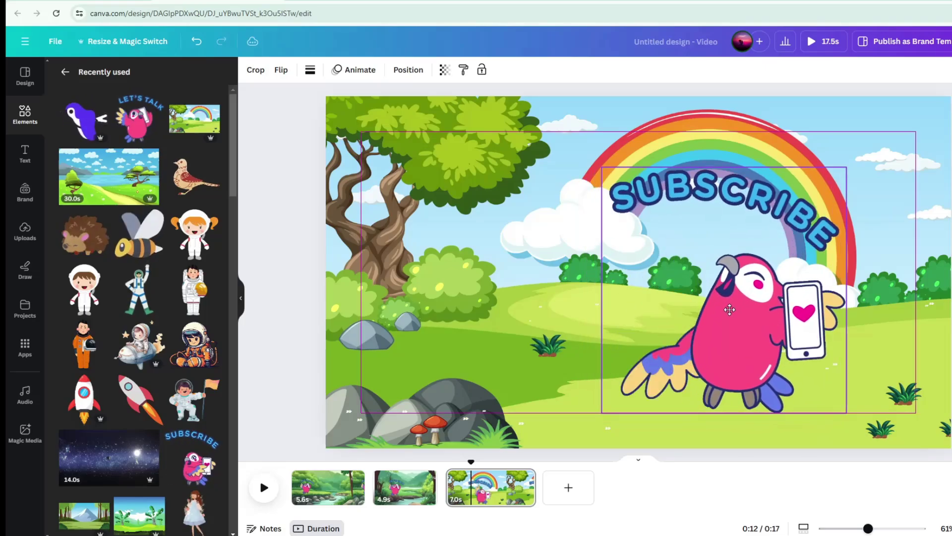
{"action": "left_click", "coordinate": [444, 485]}
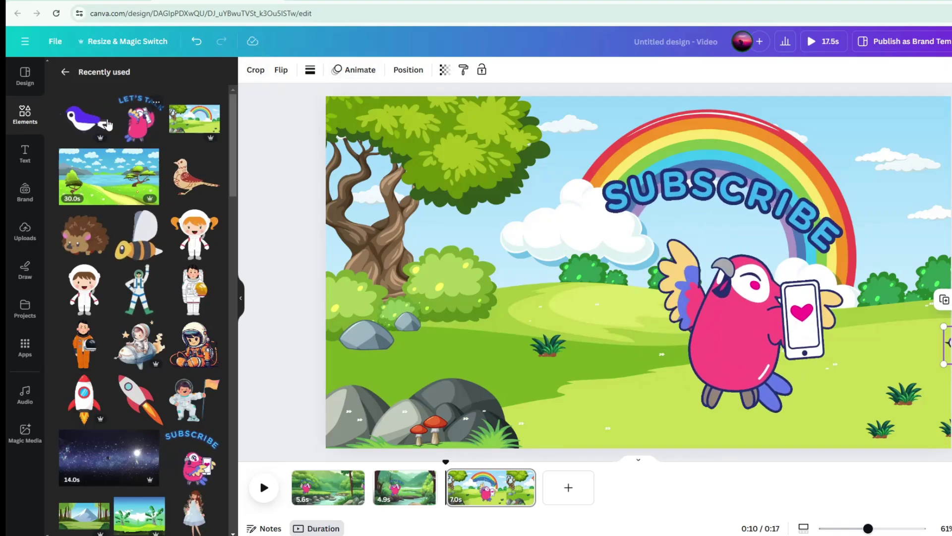
Create a custom leftward flight path toward the rocks for page 3's bird.
{"action": "left_click", "coordinate": [354, 70]}
{"action": "left_click", "coordinate": [93, 149]}
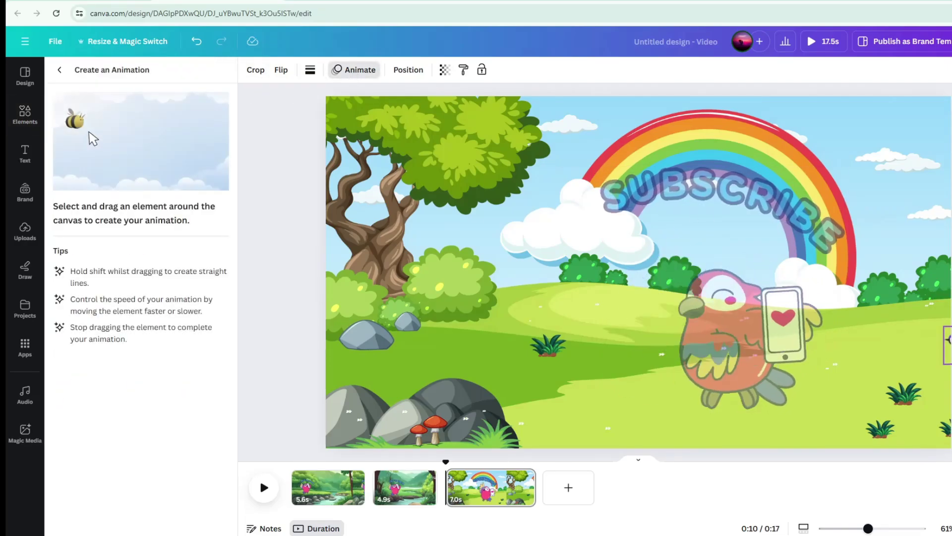
{"action": "left_click_drag", "start_coordinate": [793, 170], "coordinate": [647, 160]}
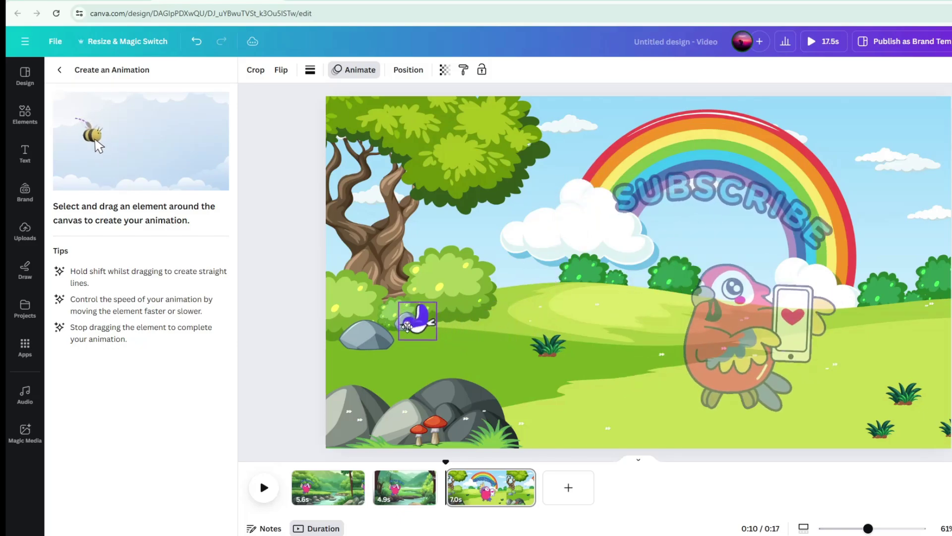
Add the uploaded please subscribe audio to the timeline as the voice track.
{"action": "left_click", "coordinate": [25, 231]}
{"action": "left_click", "coordinate": [200, 158]}
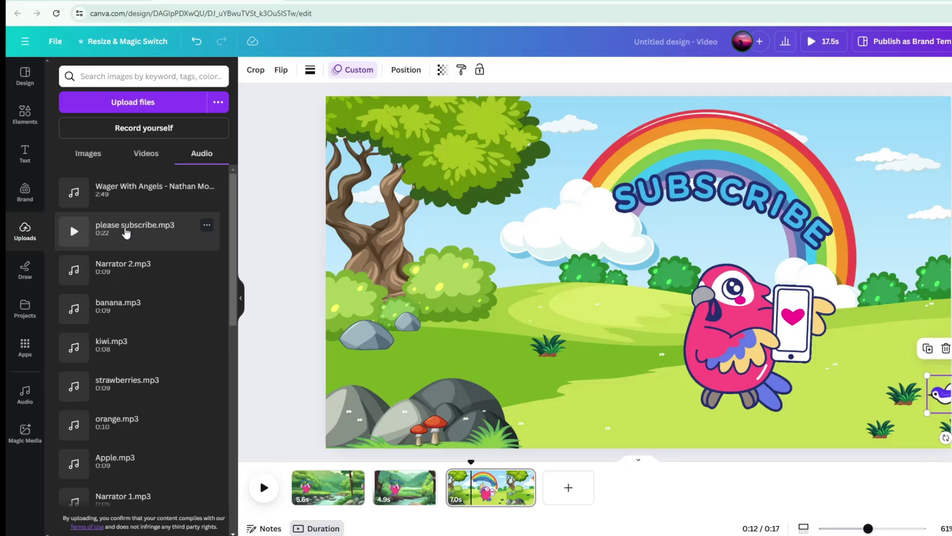
{"action": "mouse_move", "coordinate": [126, 232]}
{"action": "left_mouse_down"}
{"action": "mouse_move", "coordinate": [371, 497]}
{"action": "mouse_move", "coordinate": [293, 495]}
{"action": "left_mouse_up"}
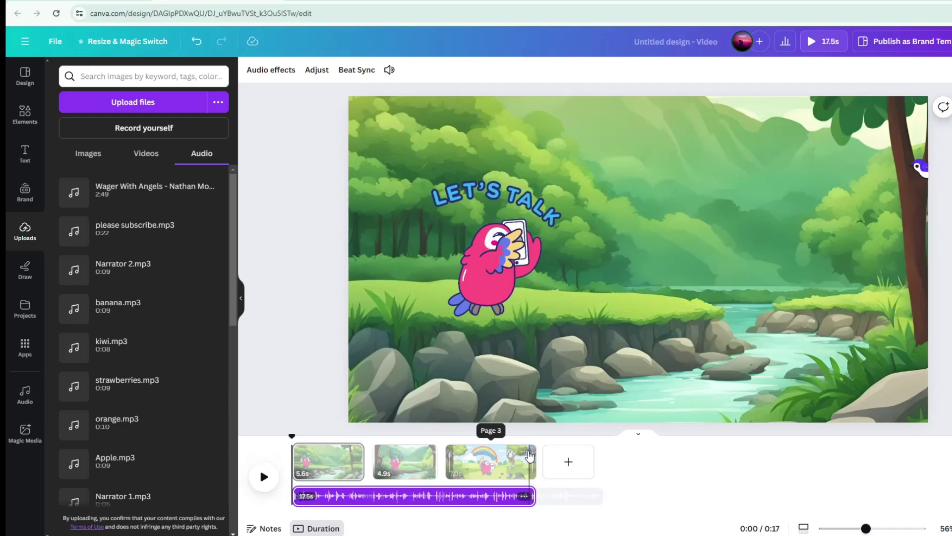
Duplicate the Subscribe page as page 4 and realign the voice track to the video start.
{"action": "left_click", "coordinate": [527, 455]}
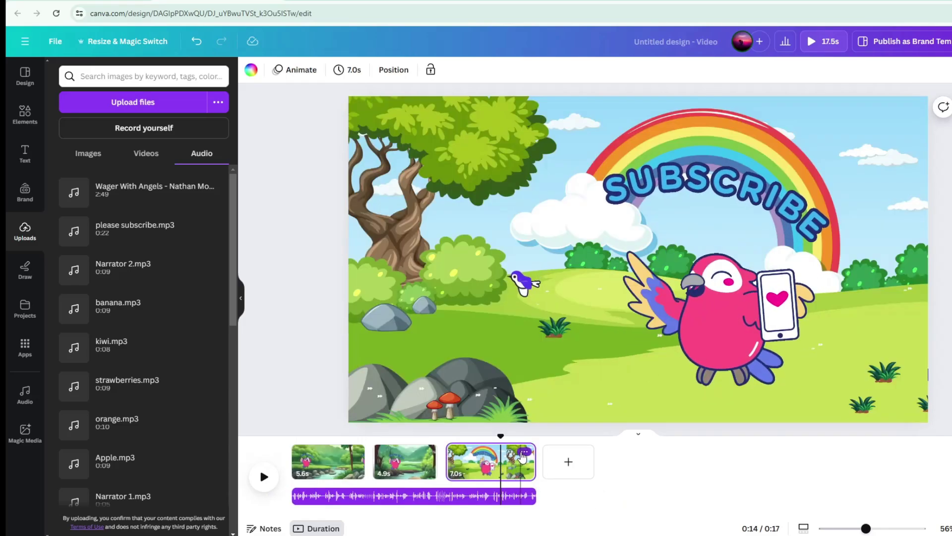
{"action": "left_click", "coordinate": [524, 453]}
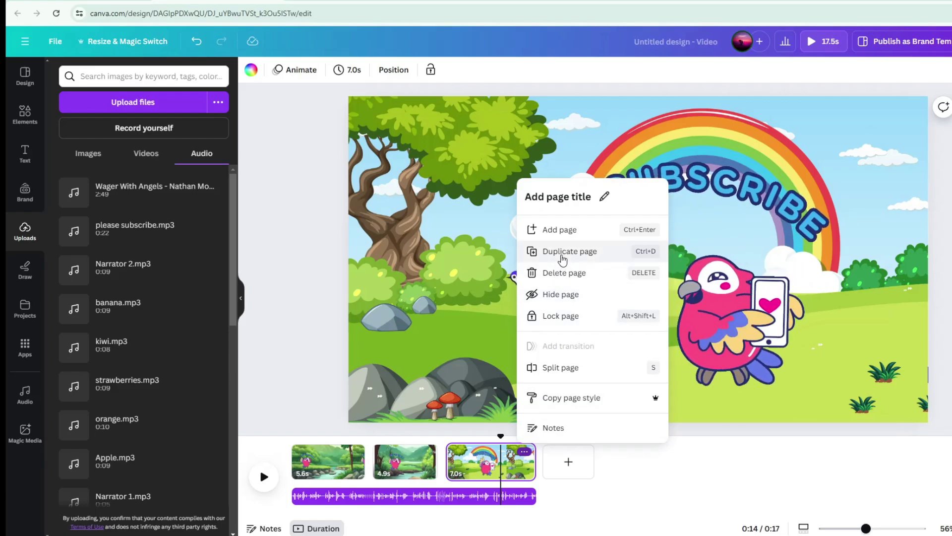
{"action": "left_click", "coordinate": [562, 252]}
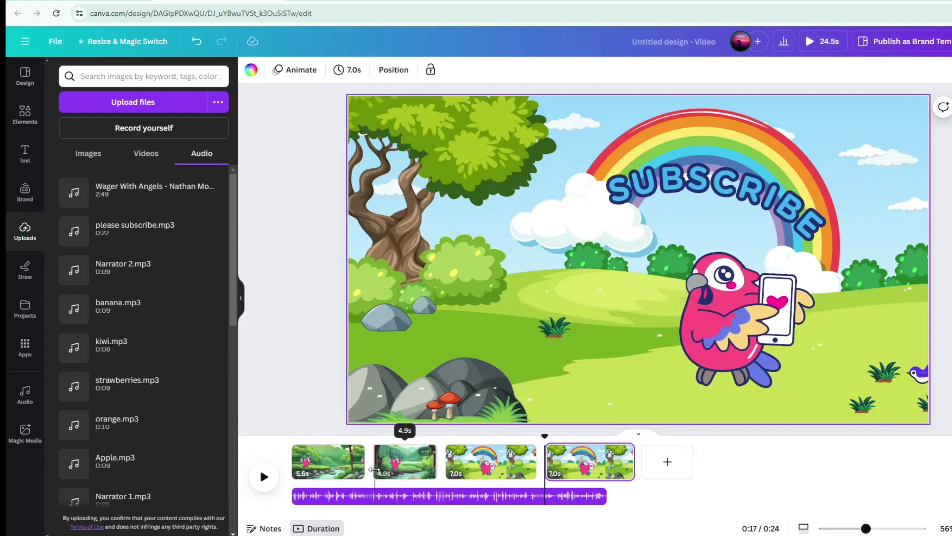
{"action": "left_click", "coordinate": [333, 500]}
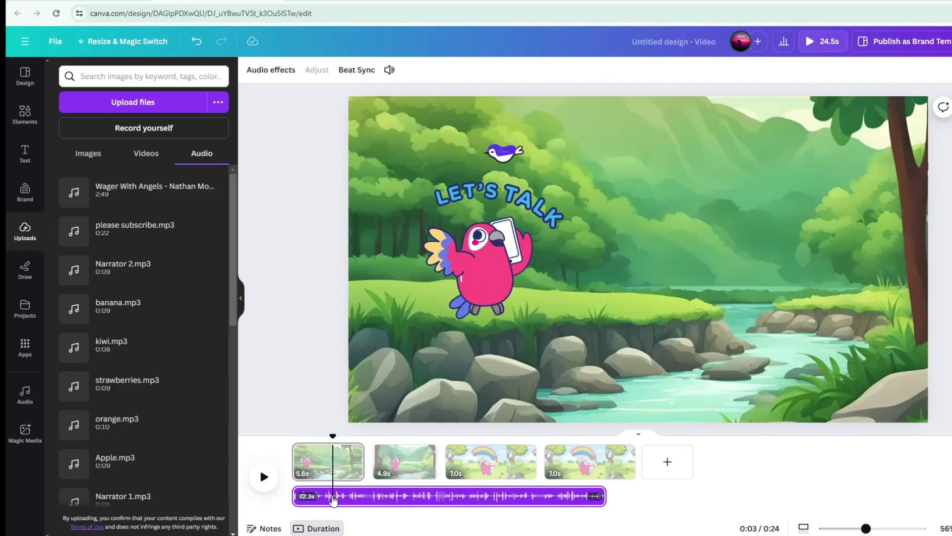
{"action": "left_click_drag", "start_coordinate": [334, 500], "coordinate": [335, 496]}
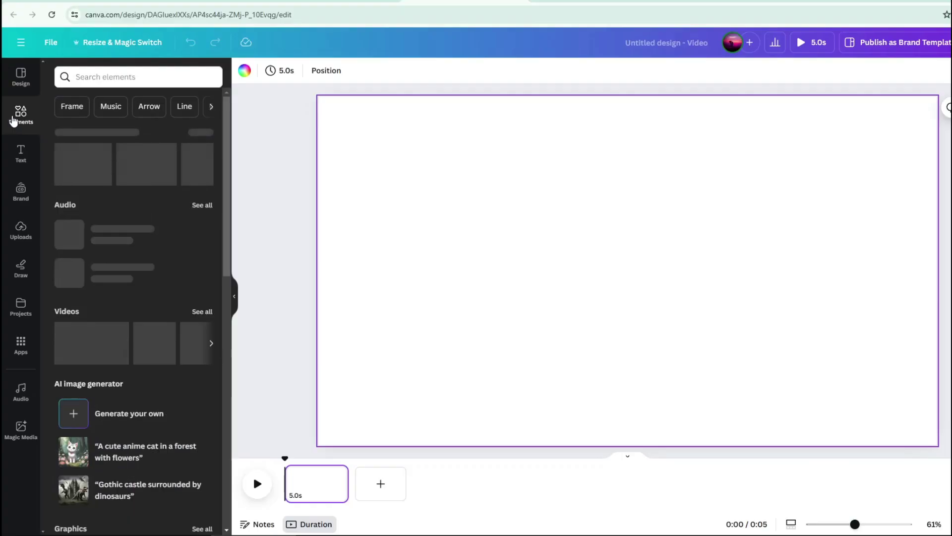
Add the starry space video from Recently used and set it as the page background.
{"action": "left_click", "coordinate": [201, 133]}
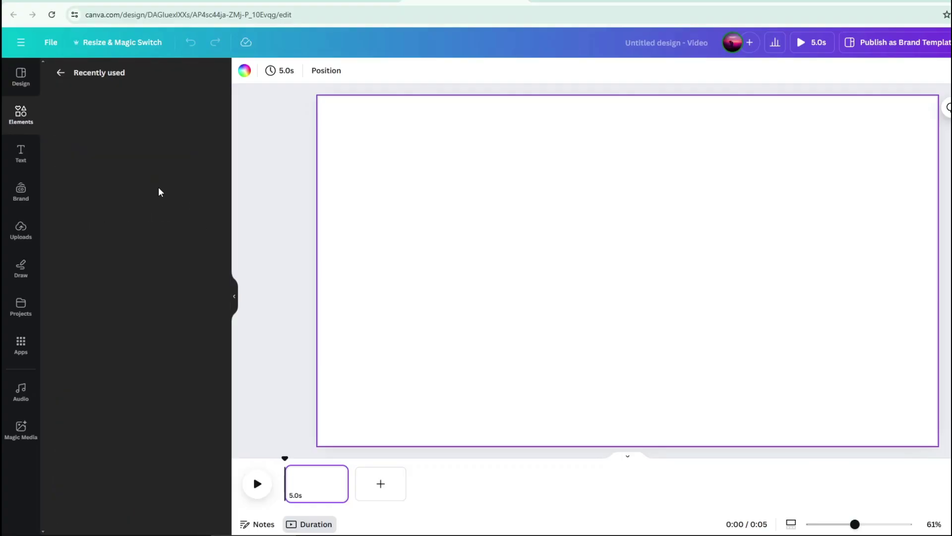
{"action": "scroll", "coordinate": [150, 314], "scroll_direction": "down", "scroll_amount": 2}
{"action": "scroll", "coordinate": [150, 314], "scroll_direction": "down", "scroll_amount": 3}
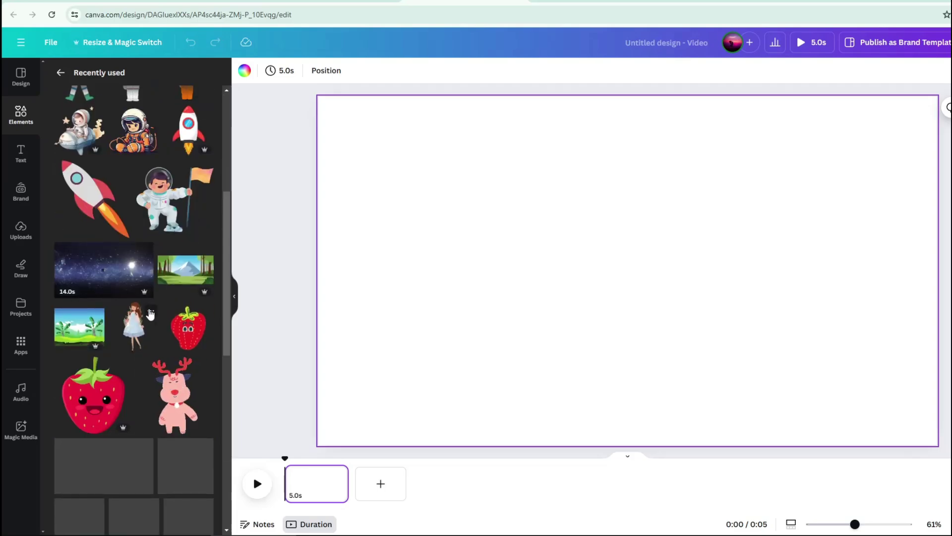
{"action": "left_click", "coordinate": [100, 283]}
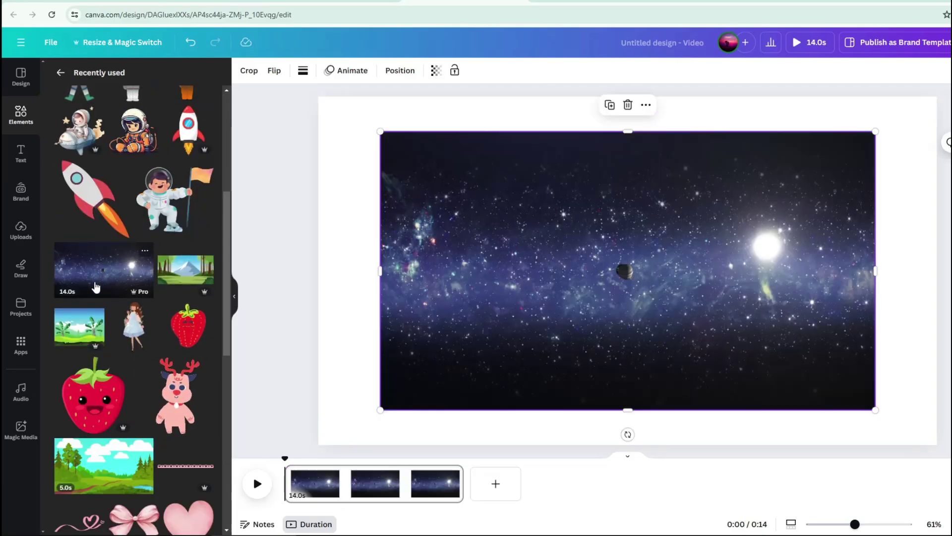
{"action": "right_click", "coordinate": [519, 354]}
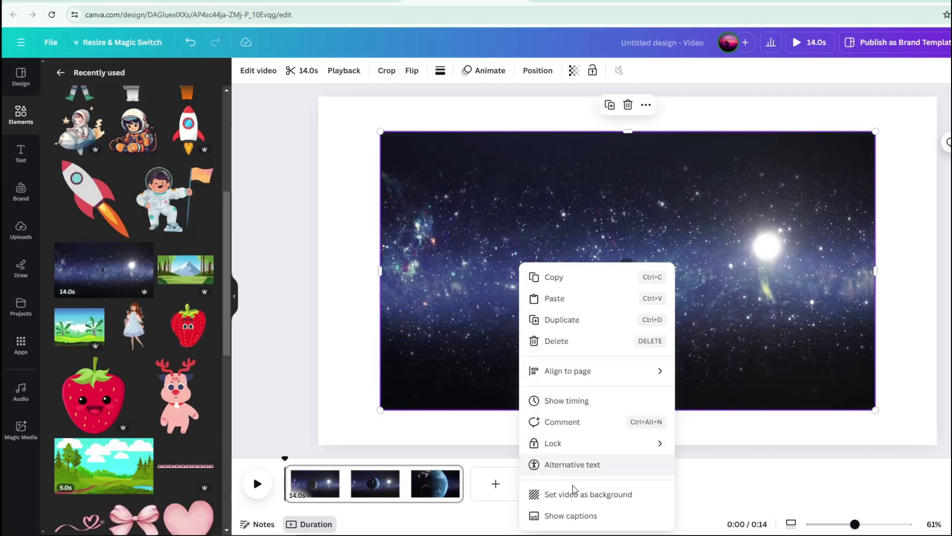
{"action": "left_click", "coordinate": [550, 494]}
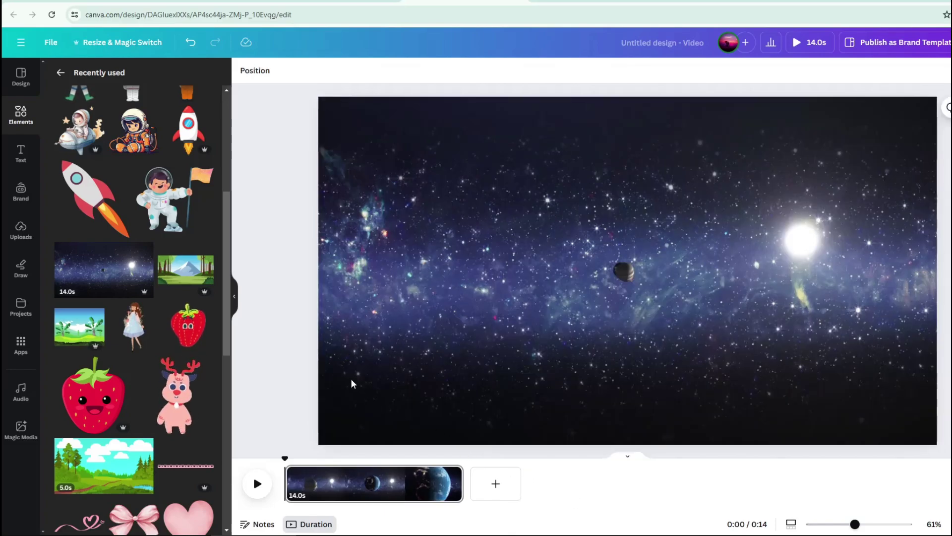
Add the astronaut-on-rocket sticker, shrink it, and move it to the right edge.
{"action": "left_click", "coordinate": [70, 141]}
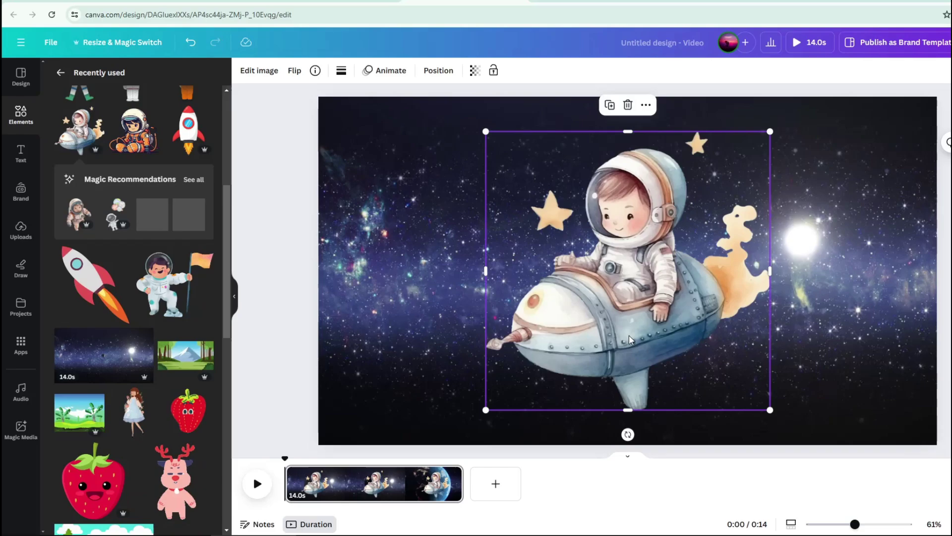
{"action": "mouse_move", "coordinate": [769, 408]}
{"action": "left_mouse_down"}
{"action": "mouse_move", "coordinate": [543, 198]}
{"action": "mouse_move", "coordinate": [557, 218]}
{"action": "left_mouse_up"}
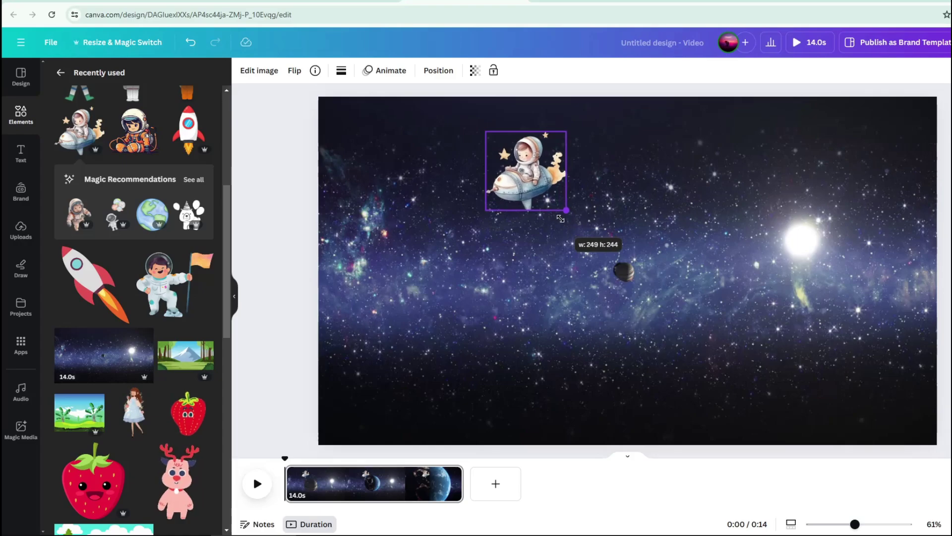
{"action": "left_click_drag", "start_coordinate": [560, 218], "coordinate": [563, 225]}
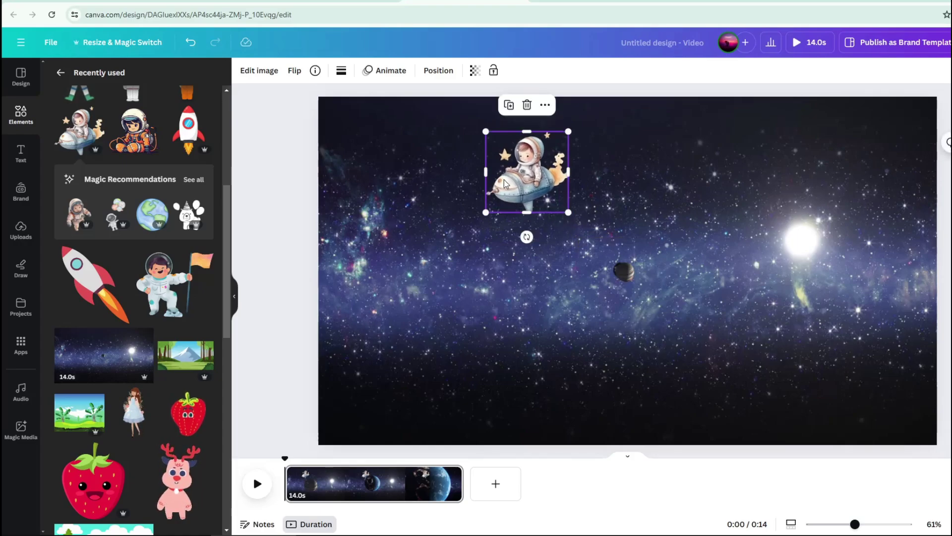
{"action": "left_click_drag", "start_coordinate": [505, 183], "coordinate": [916, 205]}
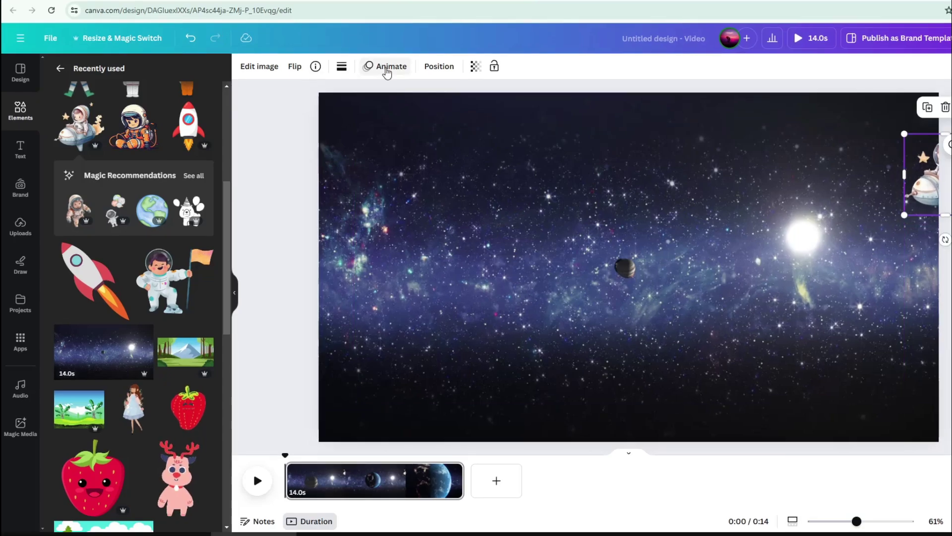
Record a custom animation path flying the astronaut leftward across the space scene.
{"action": "left_click", "coordinate": [388, 70]}
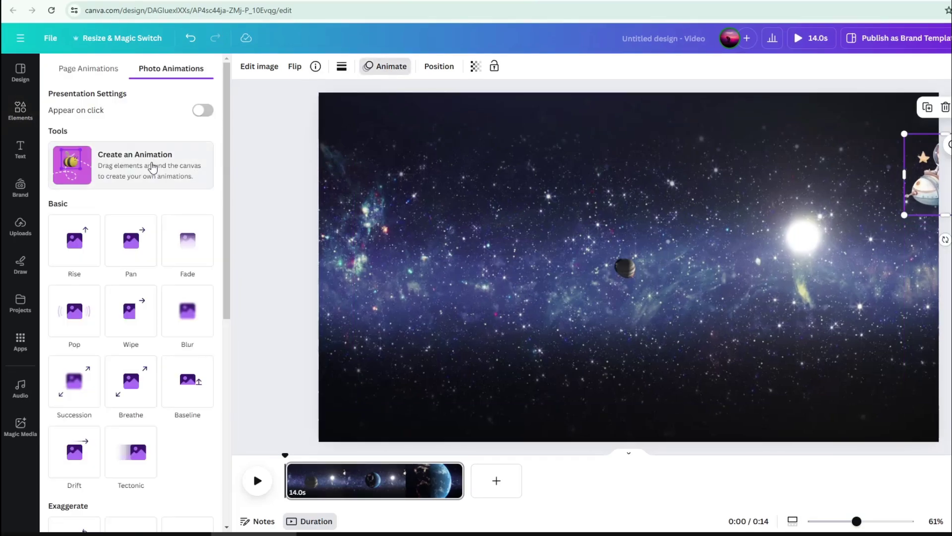
{"action": "left_click", "coordinate": [152, 168]}
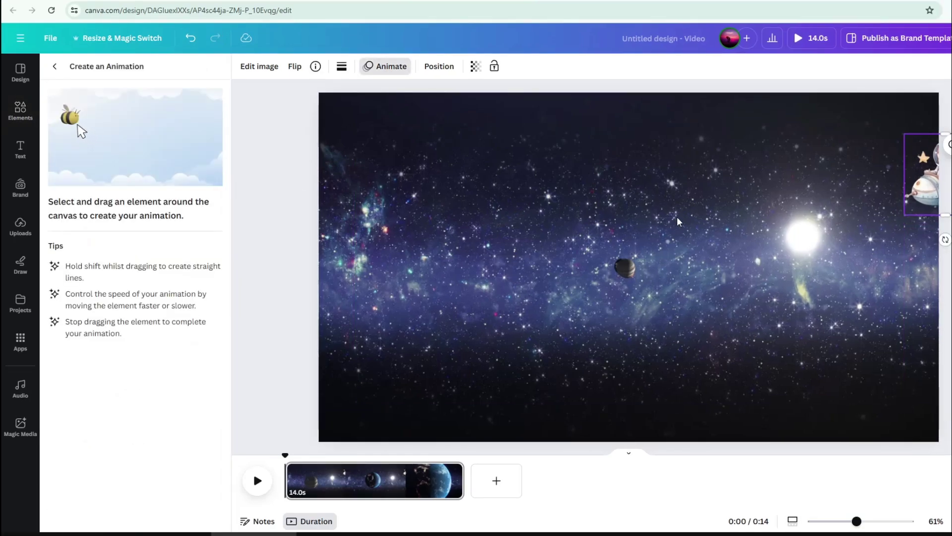
{"action": "mouse_move", "coordinate": [924, 194]}
{"action": "left_mouse_down"}
{"action": "mouse_move", "coordinate": [849, 195]}
{"action": "mouse_move", "coordinate": [767, 214]}
{"action": "mouse_move", "coordinate": [730, 267]}
{"action": "mouse_move", "coordinate": [728, 358]}
{"action": "mouse_move", "coordinate": [691, 367]}
{"action": "mouse_move", "coordinate": [633, 348]}
{"action": "mouse_move", "coordinate": [607, 352]}
{"action": "mouse_move", "coordinate": [468, 415]}
{"action": "mouse_move", "coordinate": [458, 445]}
{"action": "mouse_move", "coordinate": [413, 461]}
{"action": "left_mouse_up"}
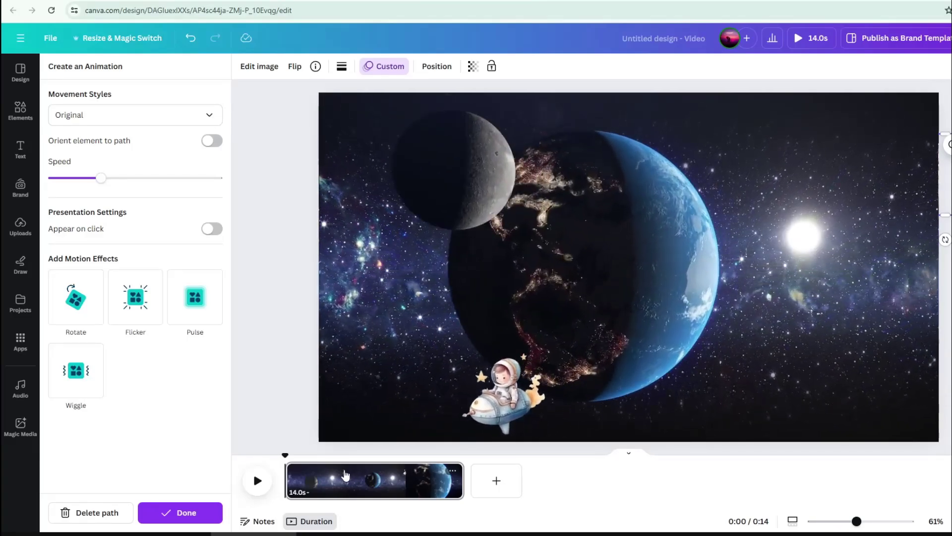
Split the space page at the playhead into 5.2s and 8.7s pages.
{"action": "left_click", "coordinate": [346, 475]}
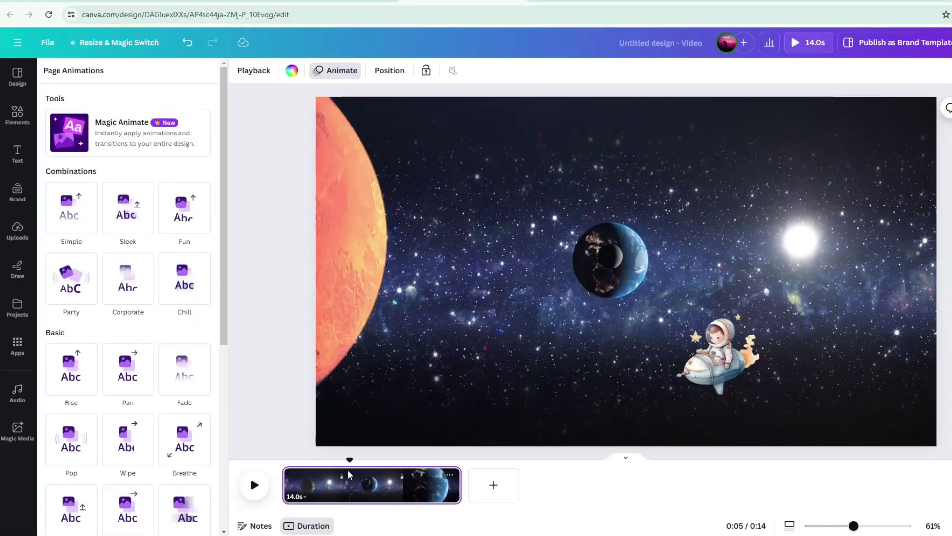
{"action": "right_click", "coordinate": [349, 475]}
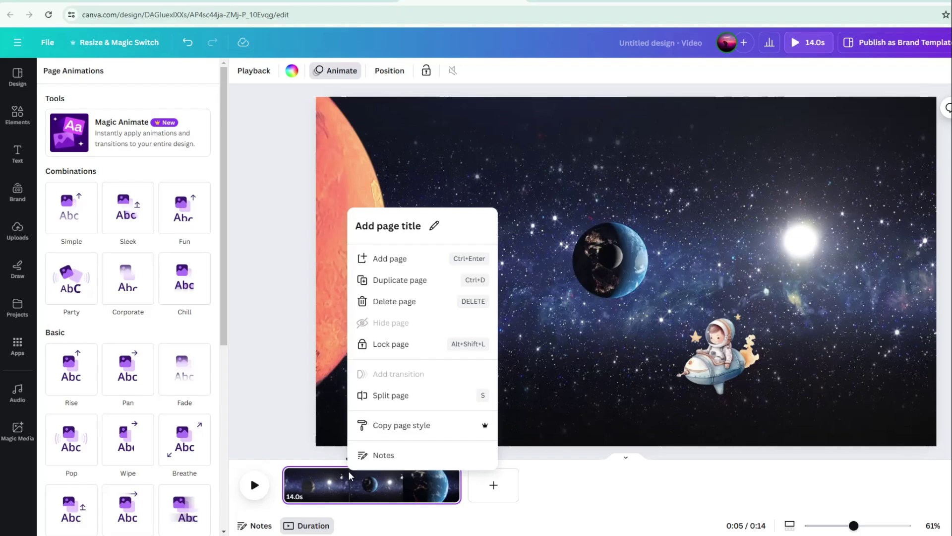
{"action": "left_click", "coordinate": [391, 395]}
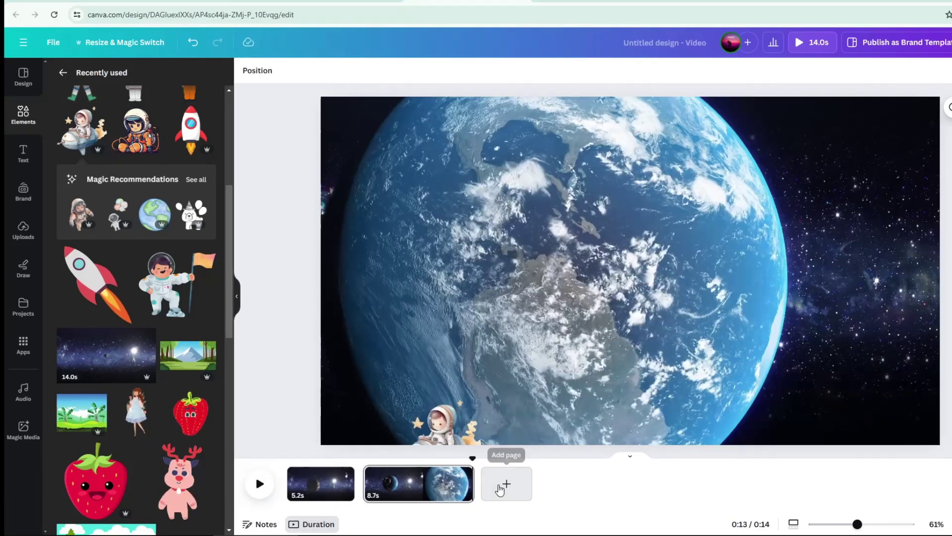
Add a new blank third page after the two space pages.
{"action": "left_click", "coordinate": [502, 485]}
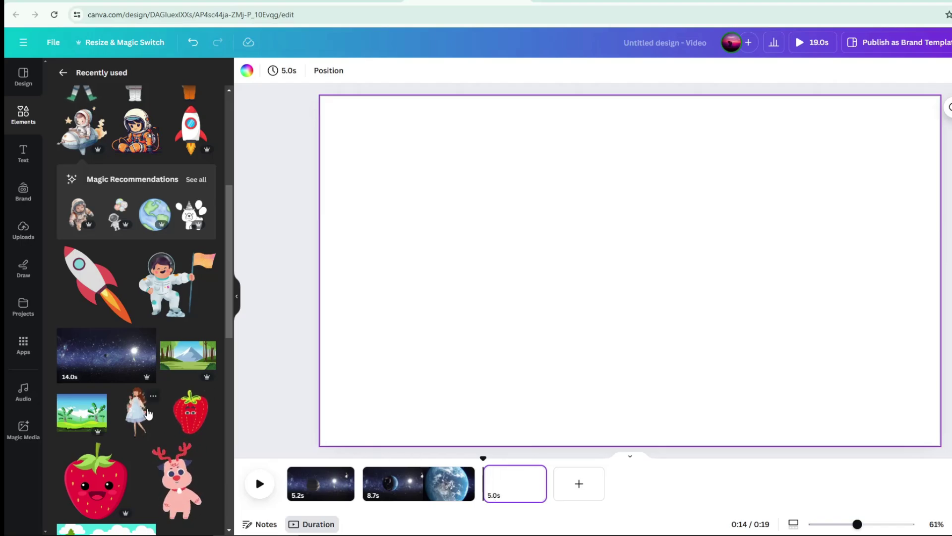
{"action": "scroll", "coordinate": [148, 413], "scroll_direction": "up", "scroll_amount": 3}
{"action": "scroll", "coordinate": [148, 412], "scroll_direction": "up", "scroll_amount": 3}
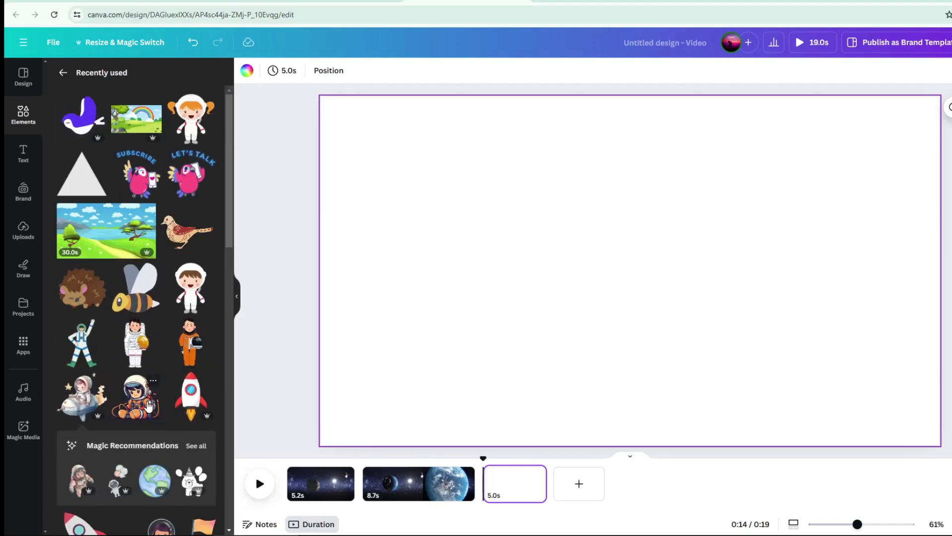
Place the 30-second meadow-and-lake cartoon video and set it as page 3's background.
{"action": "left_click", "coordinate": [96, 236]}
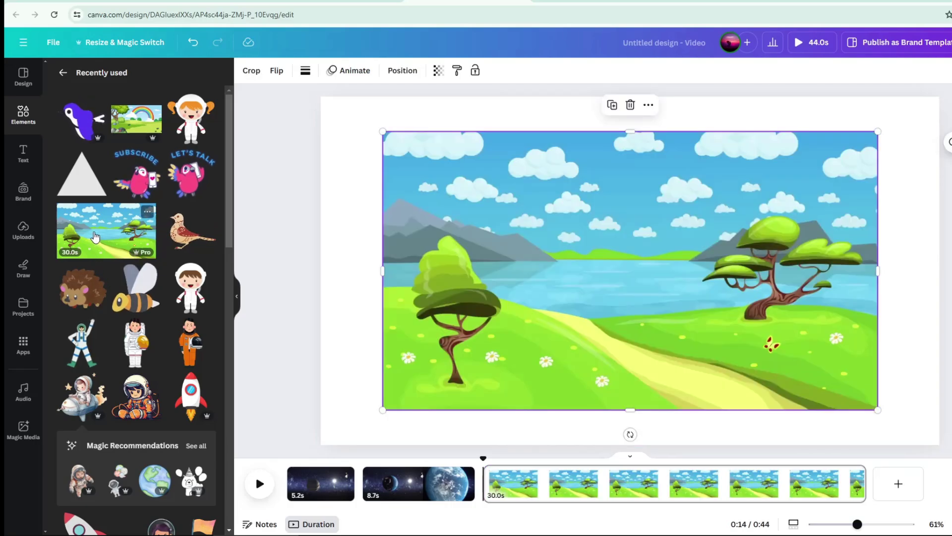
{"action": "right_click", "coordinate": [585, 350]}
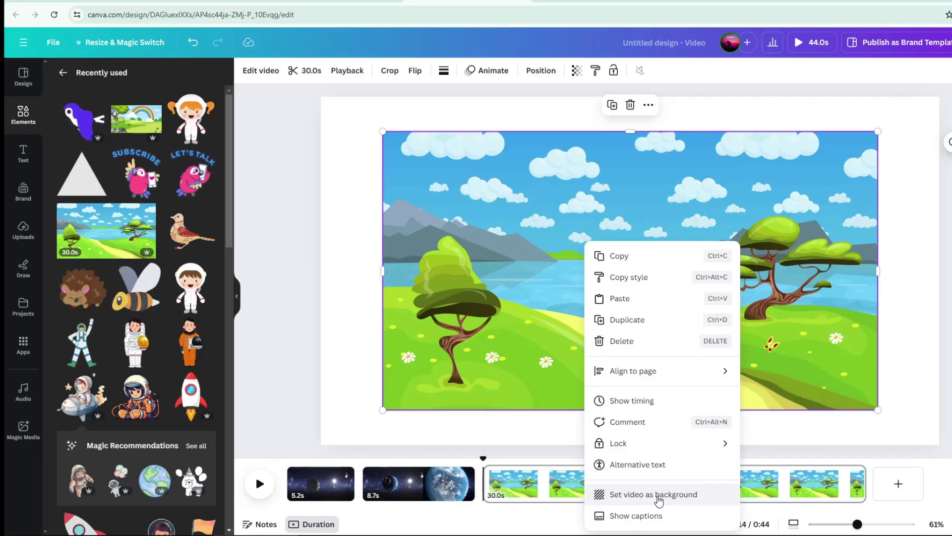
{"action": "left_click", "coordinate": [657, 494]}
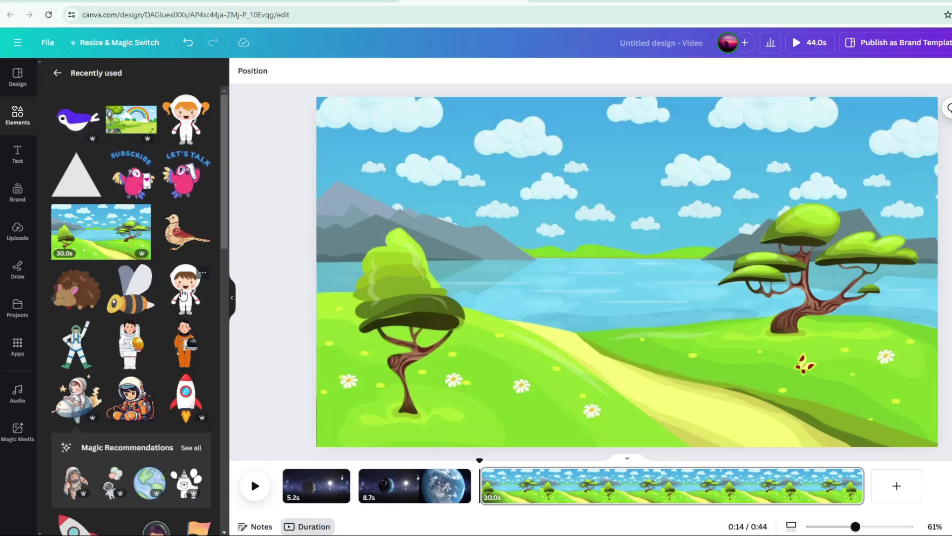
Add the boy astronaut sticker to the landscape page, resize him and move him right.
{"action": "left_click", "coordinate": [183, 294]}
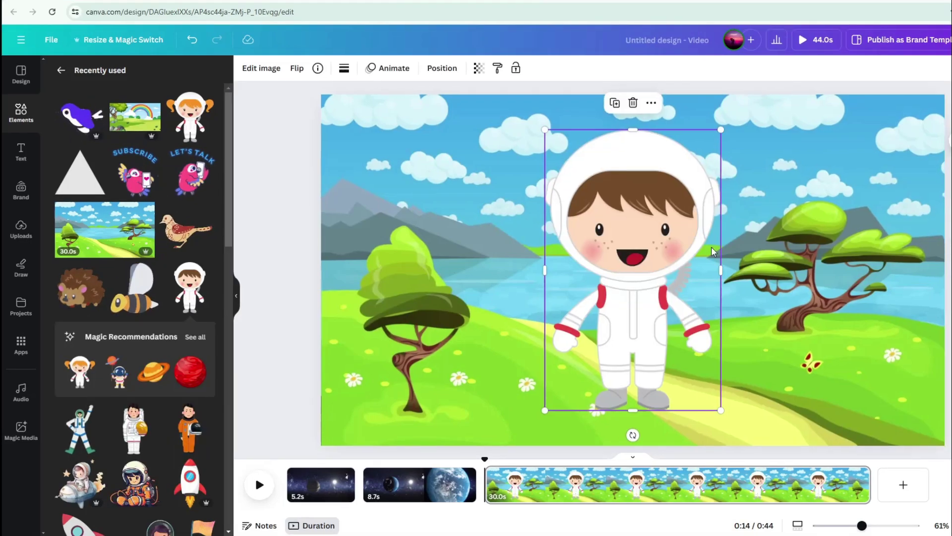
{"action": "mouse_move", "coordinate": [720, 129]}
{"action": "left_mouse_down"}
{"action": "mouse_move", "coordinate": [635, 272]}
{"action": "mouse_move", "coordinate": [648, 247]}
{"action": "left_mouse_up"}
{"action": "left_click_drag", "start_coordinate": [668, 320], "coordinate": [915, 321]}
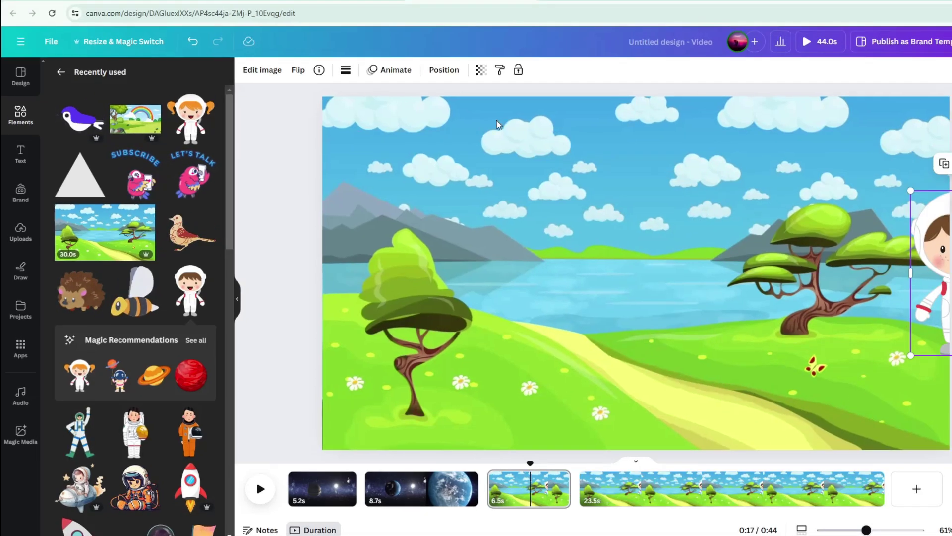
Record a custom motion path of the boy astronaut walking in from the right.
{"action": "left_click", "coordinate": [399, 66]}
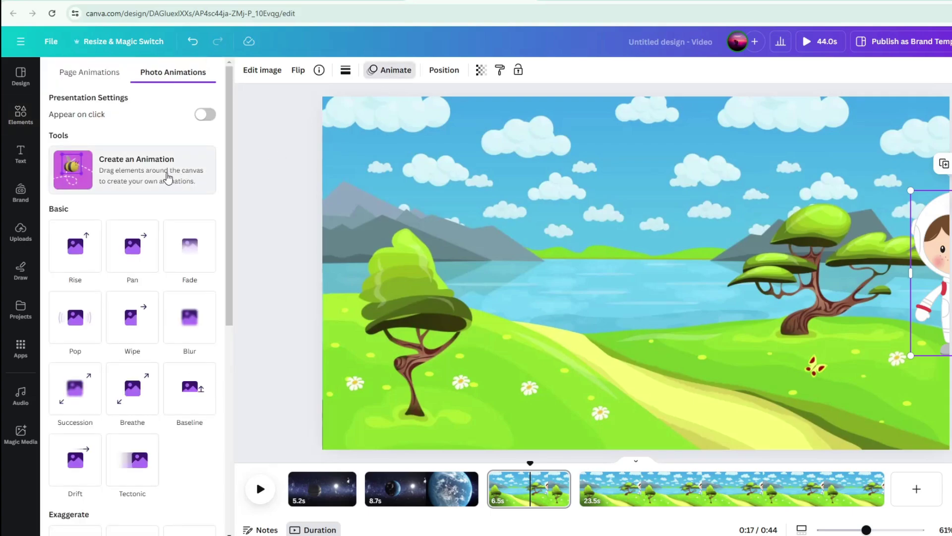
{"action": "left_click", "coordinate": [165, 177]}
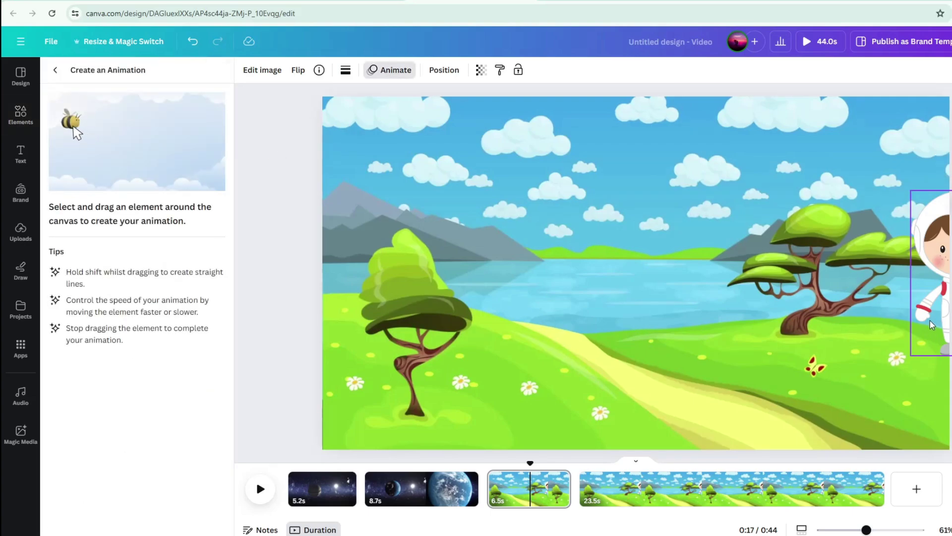
{"action": "mouse_move", "coordinate": [938, 319]}
{"action": "left_mouse_down"}
{"action": "mouse_move", "coordinate": [849, 318]}
{"action": "mouse_move", "coordinate": [786, 341]}
{"action": "mouse_move", "coordinate": [725, 394]}
{"action": "left_mouse_up"}
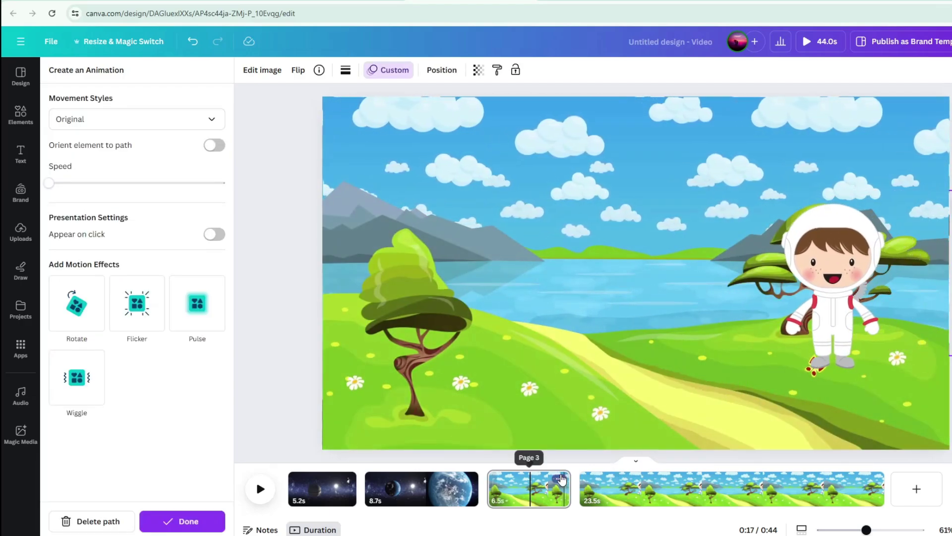
{"action": "left_click", "coordinate": [585, 483]}
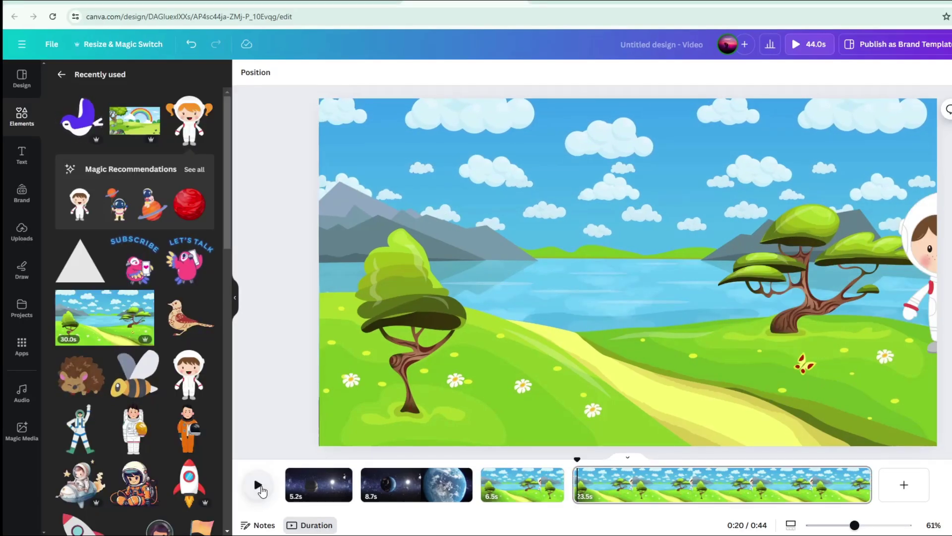
Split the long landscape page at the five-second point.
{"action": "left_click", "coordinate": [633, 486]}
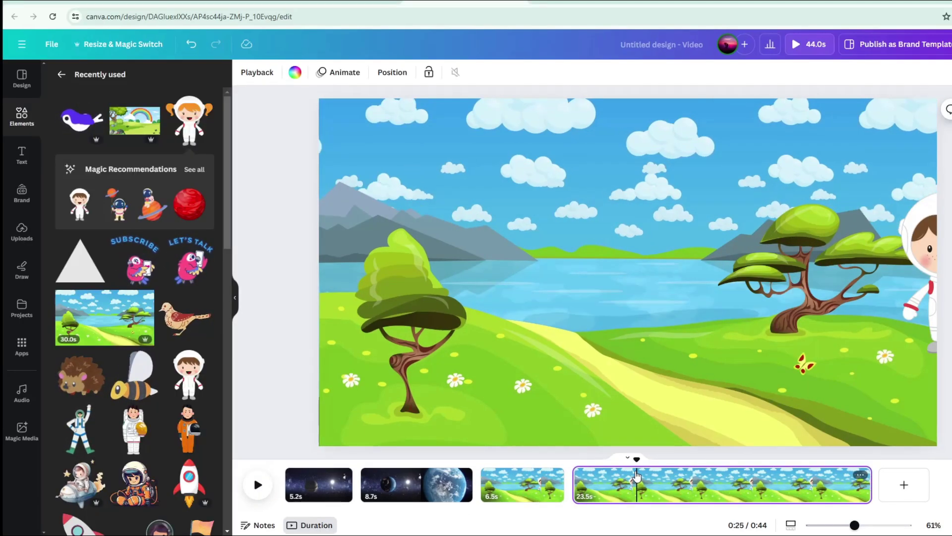
{"action": "right_click", "coordinate": [634, 486]}
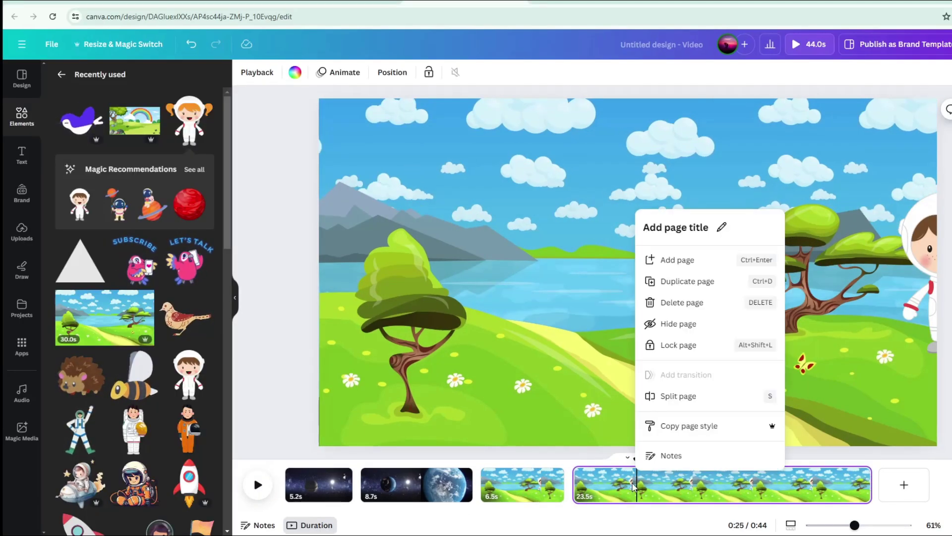
{"action": "left_click", "coordinate": [670, 397]}
Add a small girl astronaut at the right edge with a custom leftward walk-in animation path.
{"action": "left_click", "coordinate": [189, 119]}
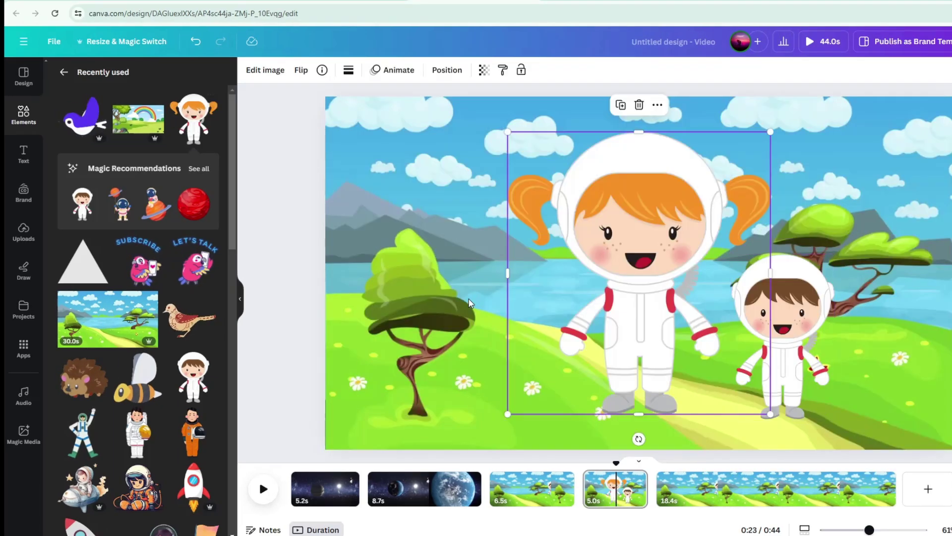
{"action": "left_click_drag", "start_coordinate": [507, 132], "coordinate": [671, 341]}
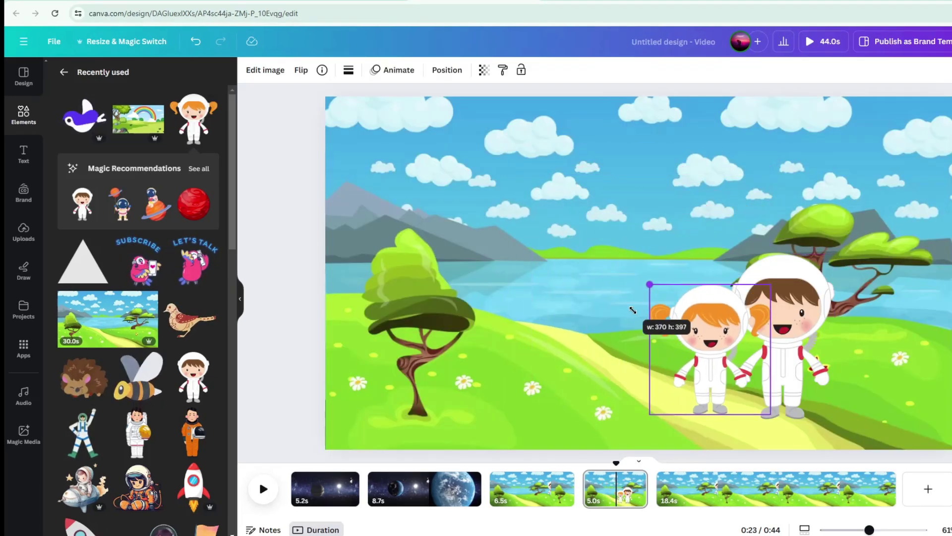
{"action": "left_click_drag", "start_coordinate": [726, 409], "coordinate": [877, 394]}
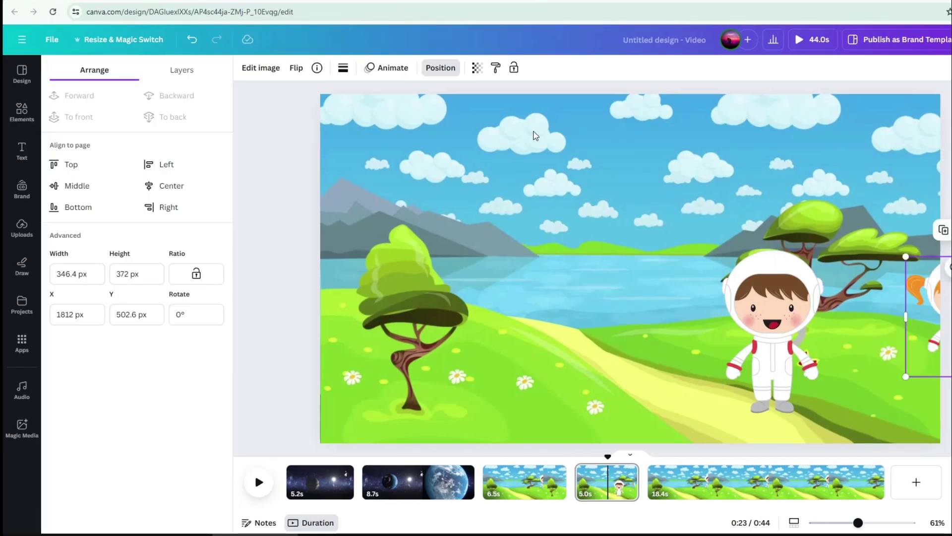
{"action": "left_click", "coordinate": [380, 72]}
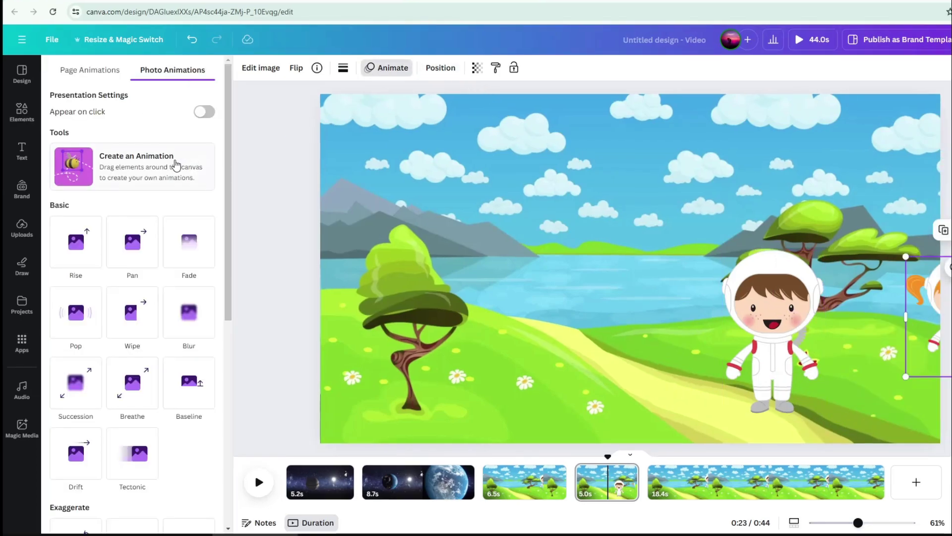
{"action": "left_click", "coordinate": [175, 164]}
{"action": "mouse_move", "coordinate": [933, 342]}
{"action": "left_mouse_down"}
{"action": "mouse_move", "coordinate": [859, 353]}
{"action": "mouse_move", "coordinate": [825, 394]}
{"action": "left_mouse_up"}
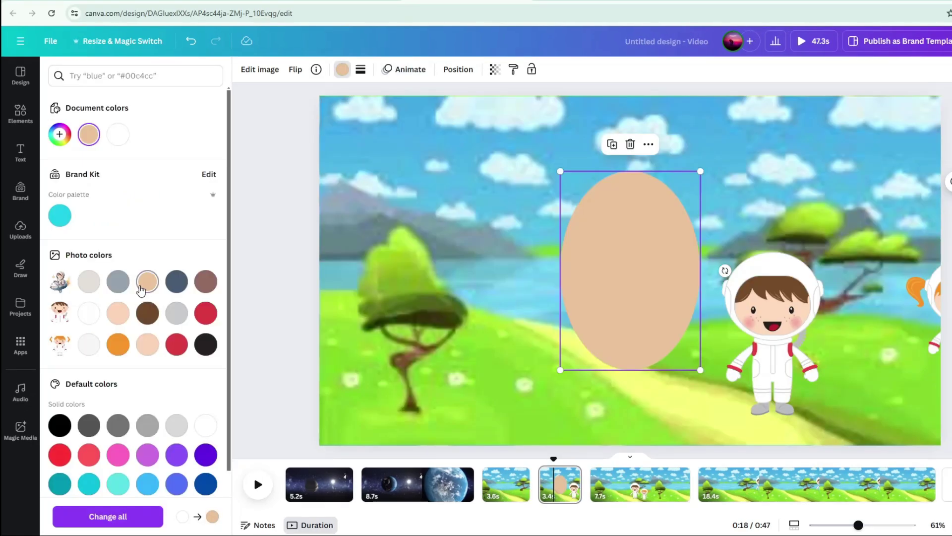
Fill the oval with the boy astronaut's sampled skin tone, shrink it, and place it over his mouth.
{"action": "left_click", "coordinate": [59, 134]}
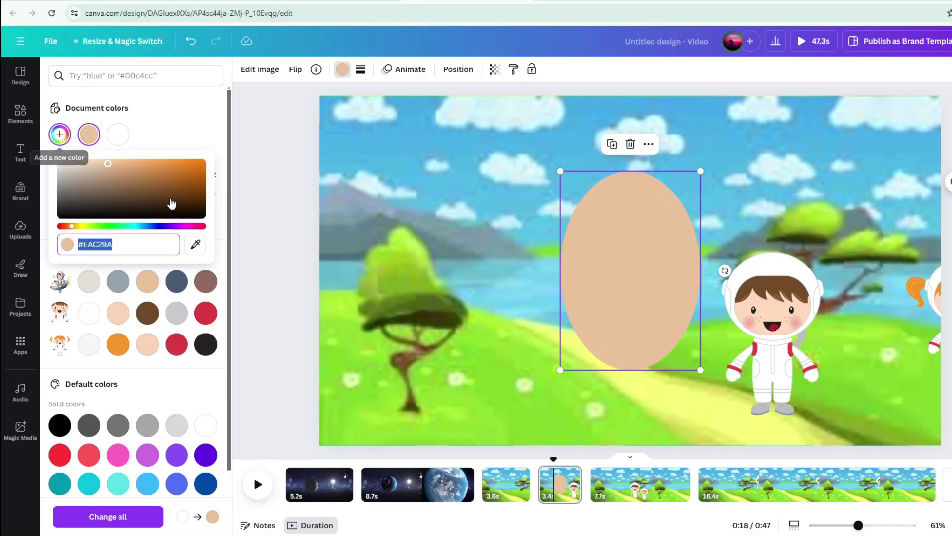
{"action": "left_click", "coordinate": [200, 246]}
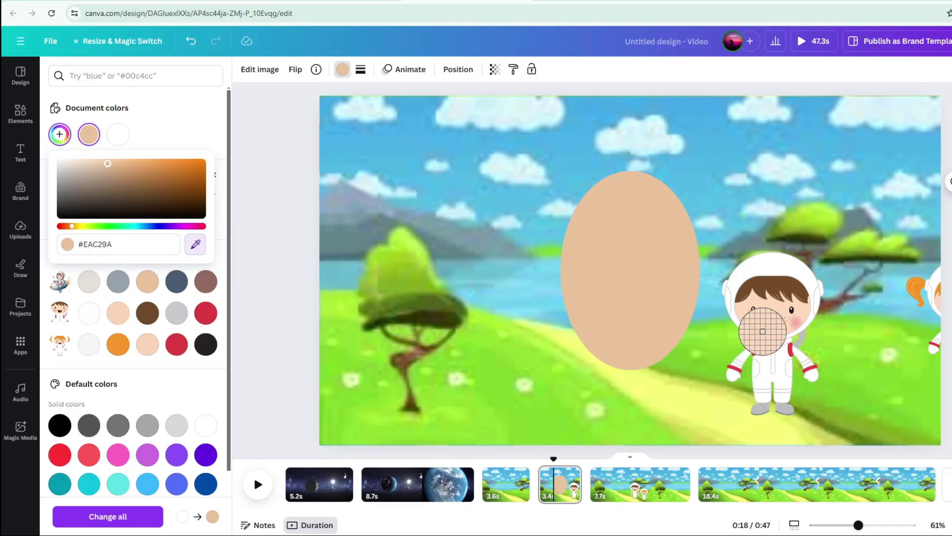
{"action": "left_click", "coordinate": [771, 316]}
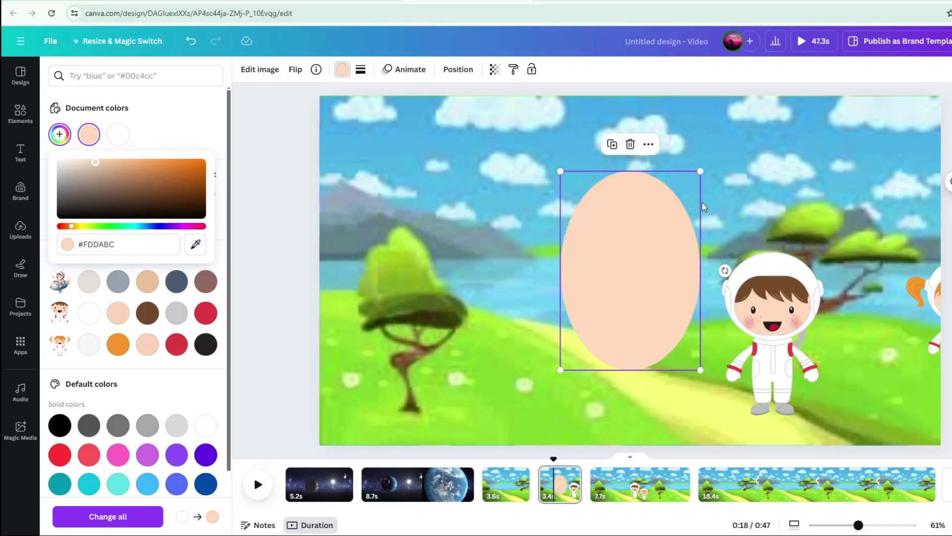
{"action": "left_click_drag", "start_coordinate": [702, 169], "coordinate": [621, 302]}
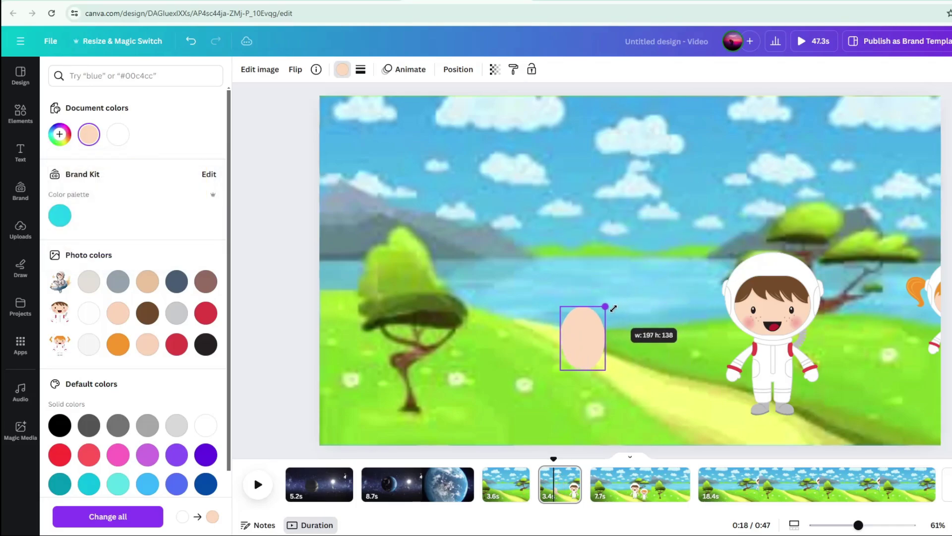
{"action": "left_click_drag", "start_coordinate": [582, 353], "coordinate": [781, 344]}
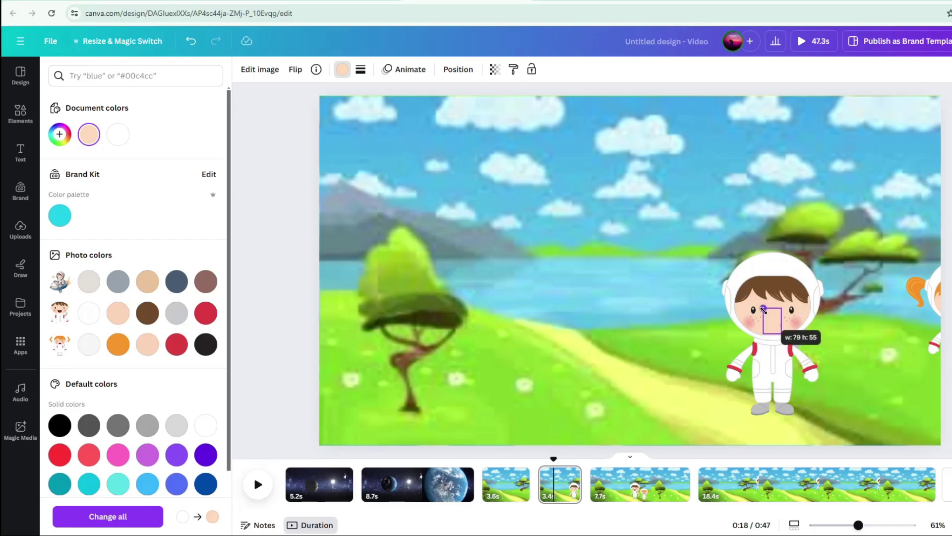
{"action": "left_click", "coordinate": [654, 339]}
{"action": "left_click", "coordinate": [777, 332]}
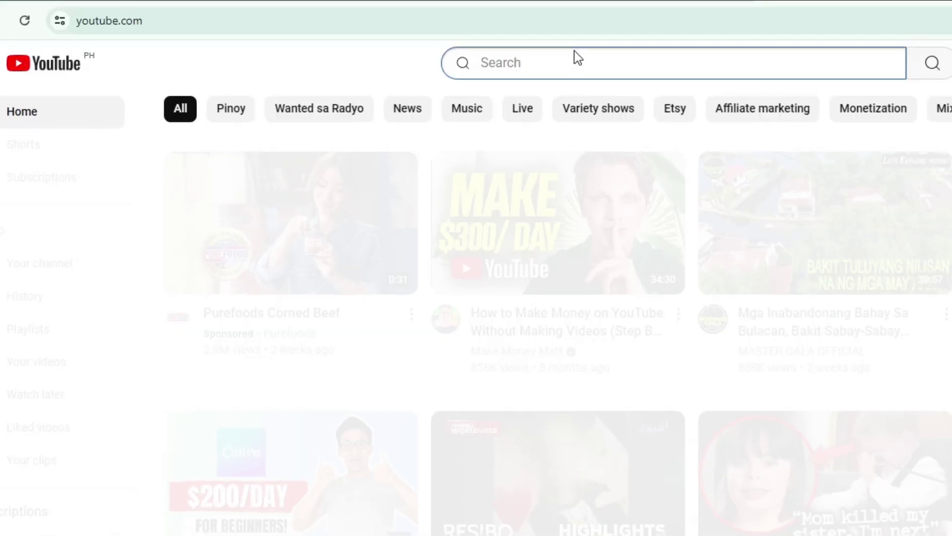
Search YouTube for 'lip sync green screen' and scroll through the results.
{"action": "left_click", "coordinate": [574, 58]}
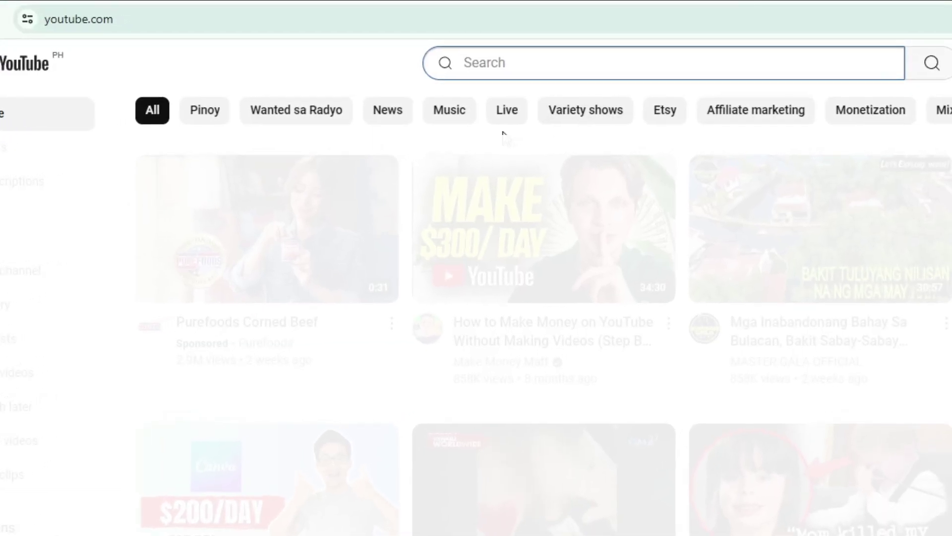
{"action": "type", "text": "lip"}
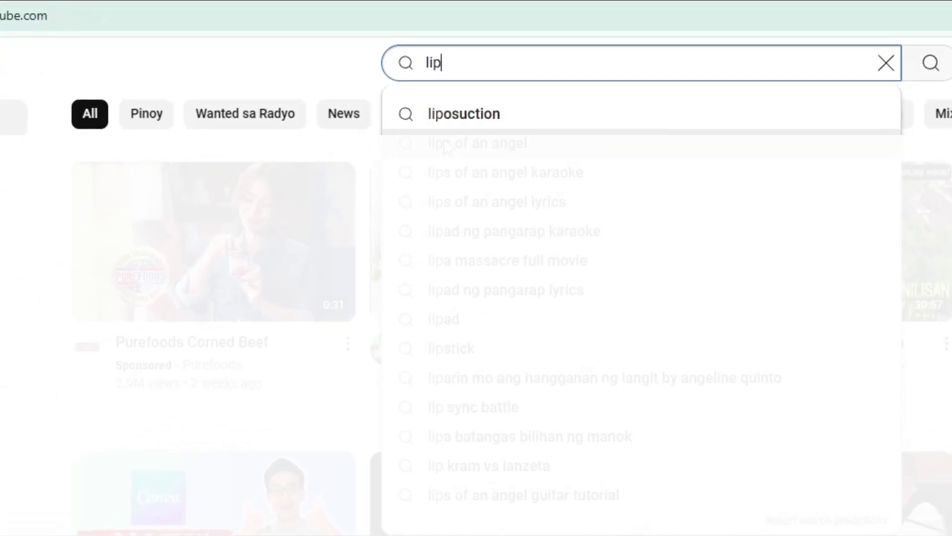
{"action": "type", "text": " syn"}
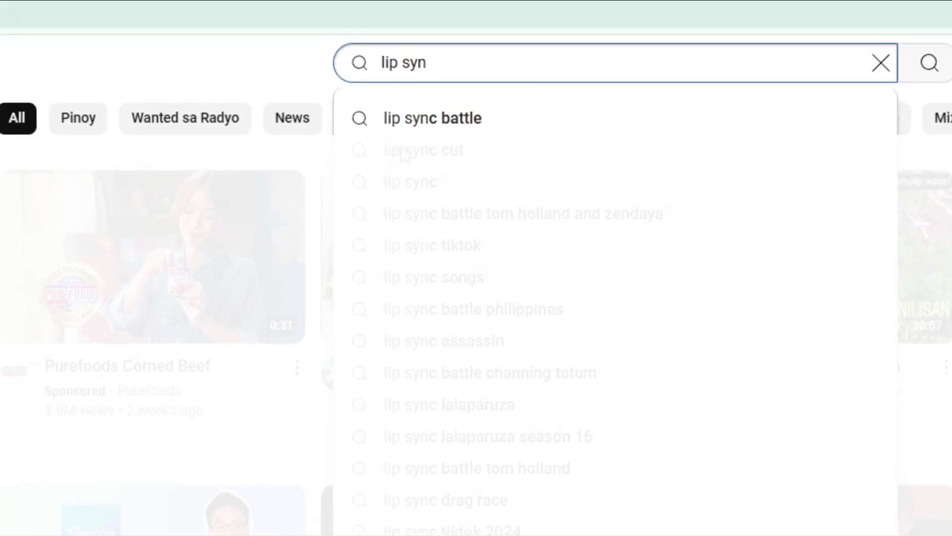
{"action": "type", "text": "c gre"}
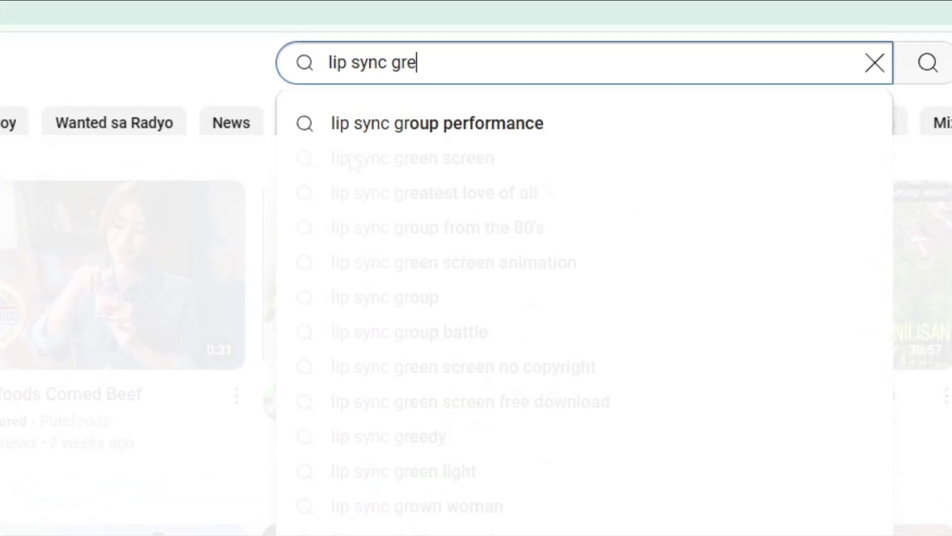
{"action": "type", "text": "en s"}
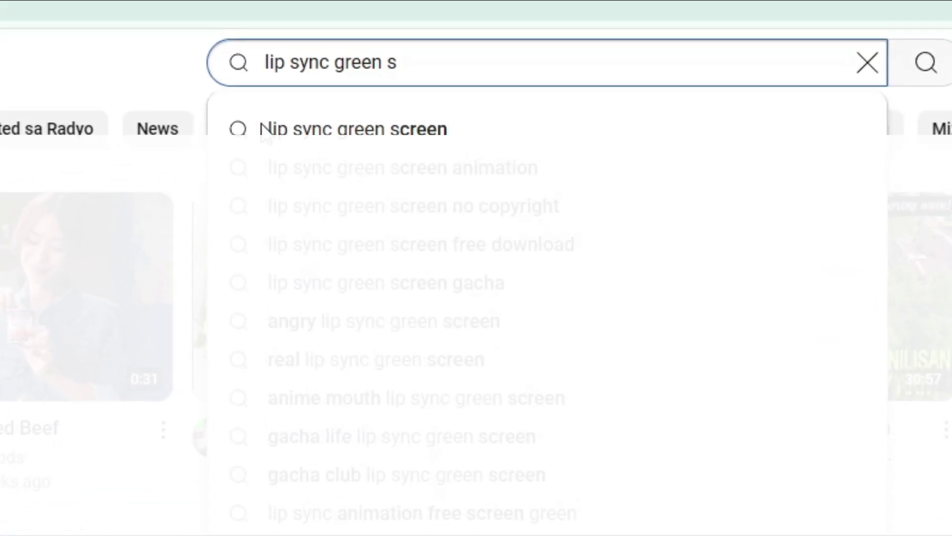
{"action": "left_click", "coordinate": [381, 139]}
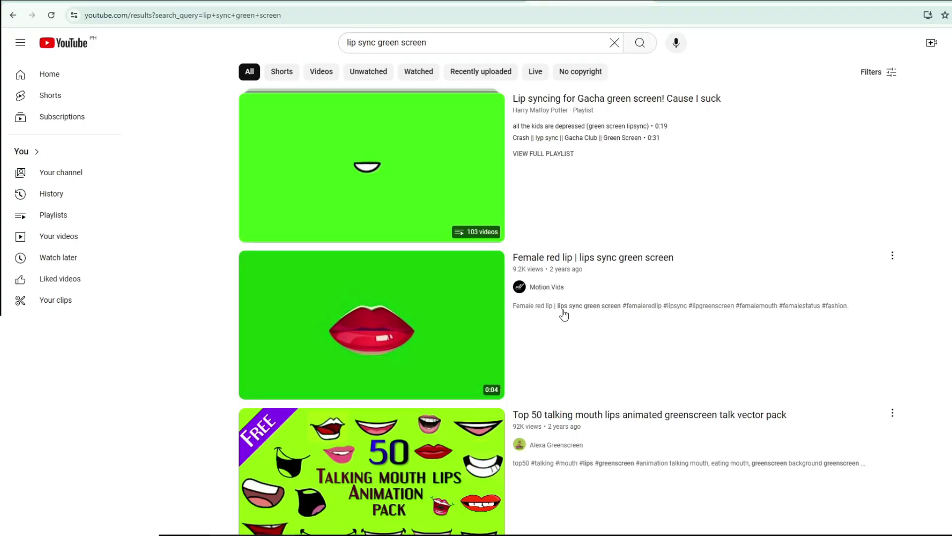
{"action": "scroll", "coordinate": [565, 321], "scroll_direction": "down", "scroll_amount": 1}
{"action": "scroll", "coordinate": [565, 321], "scroll_direction": "down", "scroll_amount": 2}
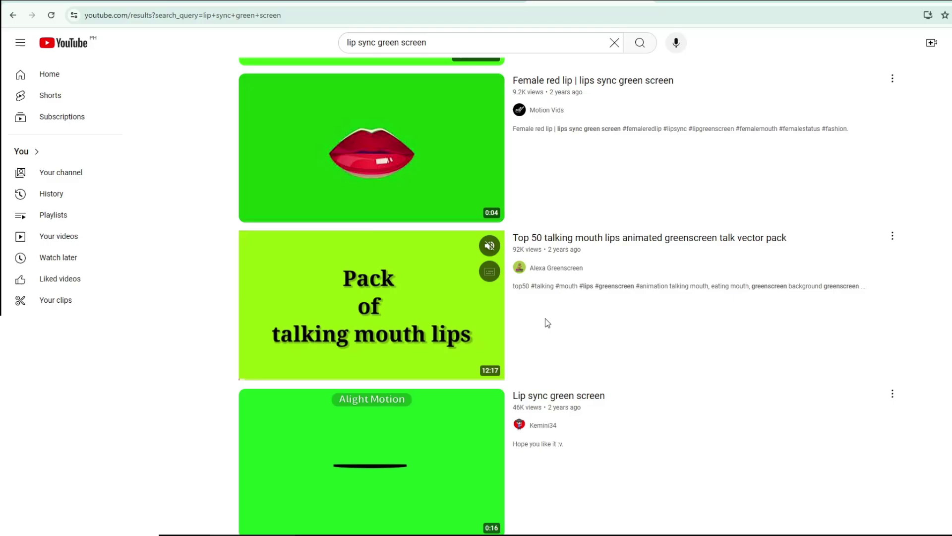
{"action": "scroll", "coordinate": [549, 323], "scroll_direction": "down", "scroll_amount": 2}
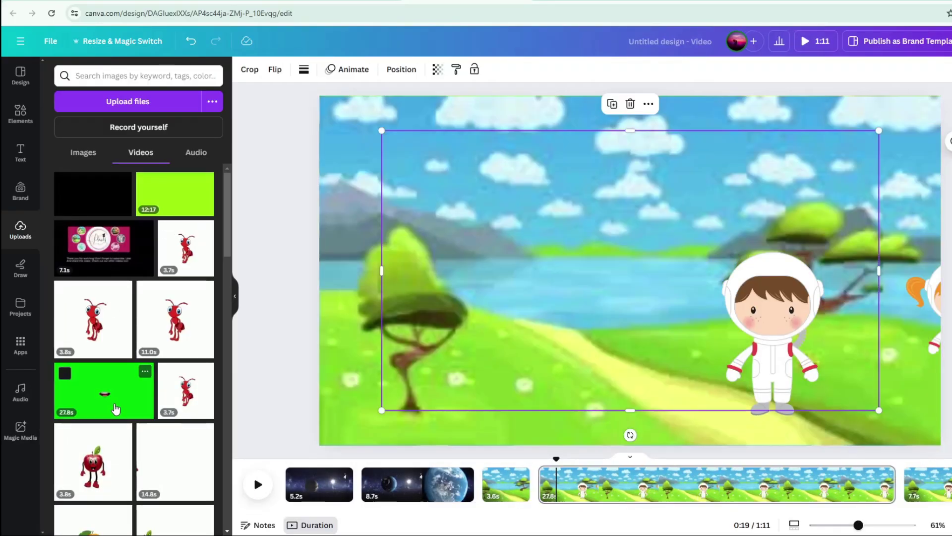
Add the green mouth clip from Uploads and trim it from 27.8 to 11.2 seconds.
{"action": "left_click", "coordinate": [116, 407]}
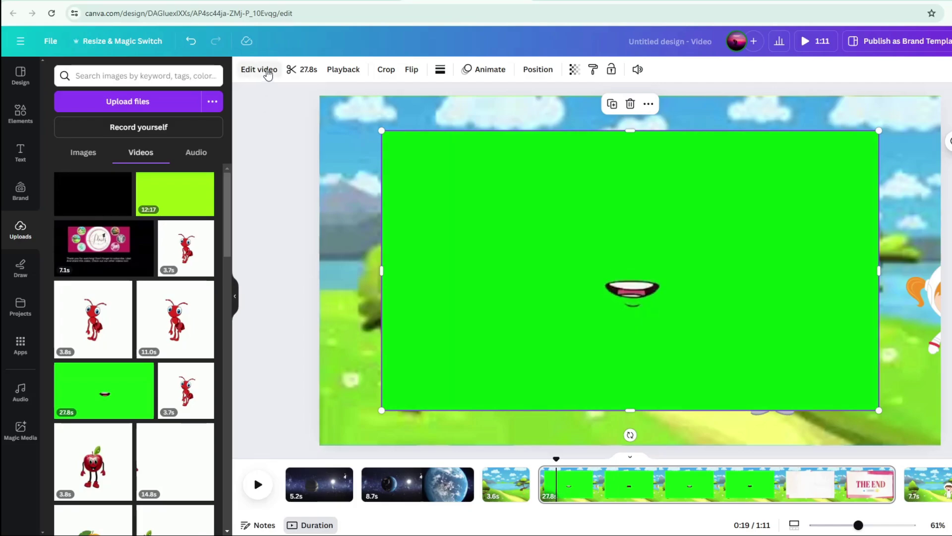
{"action": "key", "text": "space"}
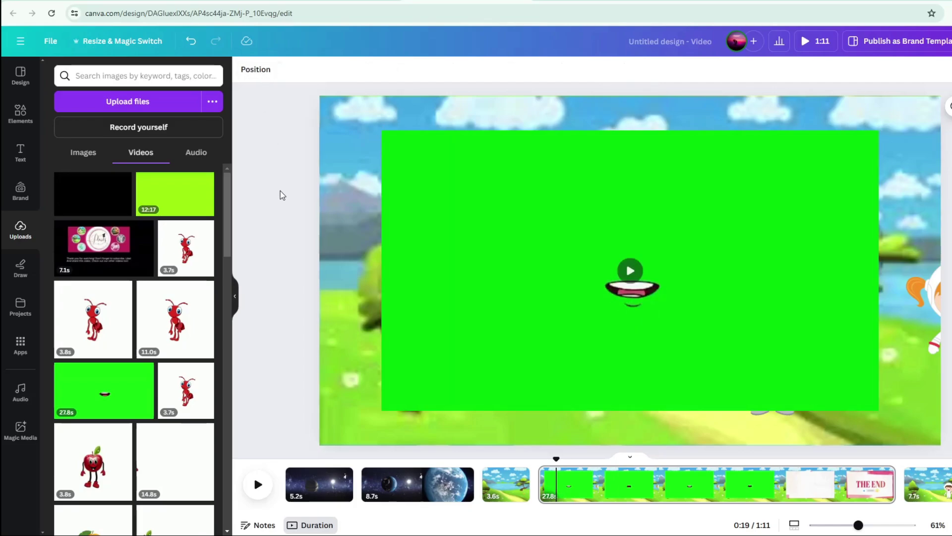
{"action": "key", "text": "space"}
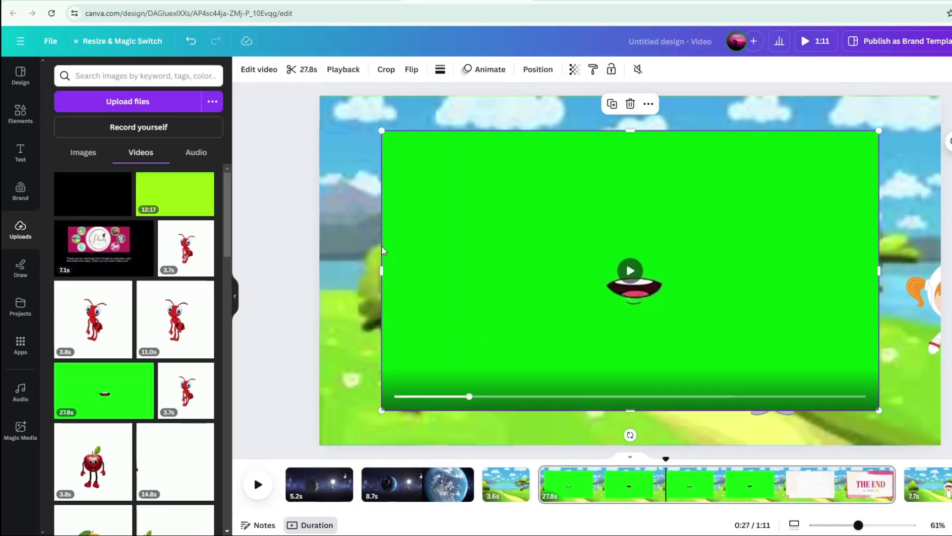
{"action": "left_click", "coordinate": [300, 71]}
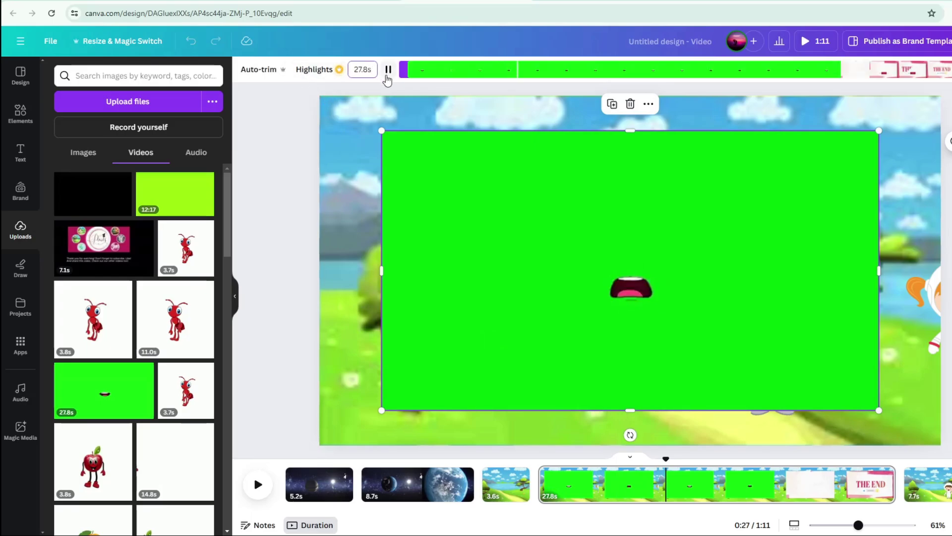
{"action": "left_click_drag", "start_coordinate": [403, 71], "coordinate": [496, 74]}
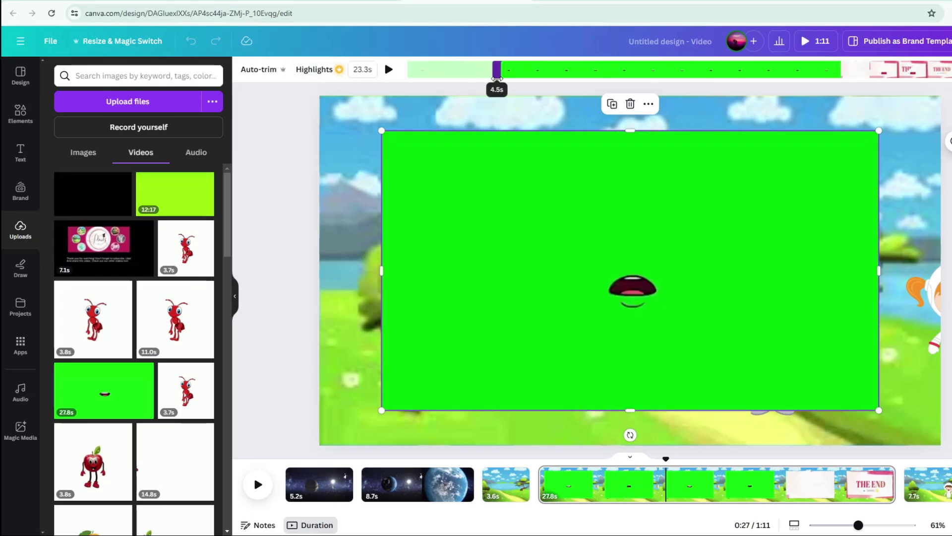
{"action": "left_click_drag", "start_coordinate": [842, 70], "coordinate": [759, 68]}
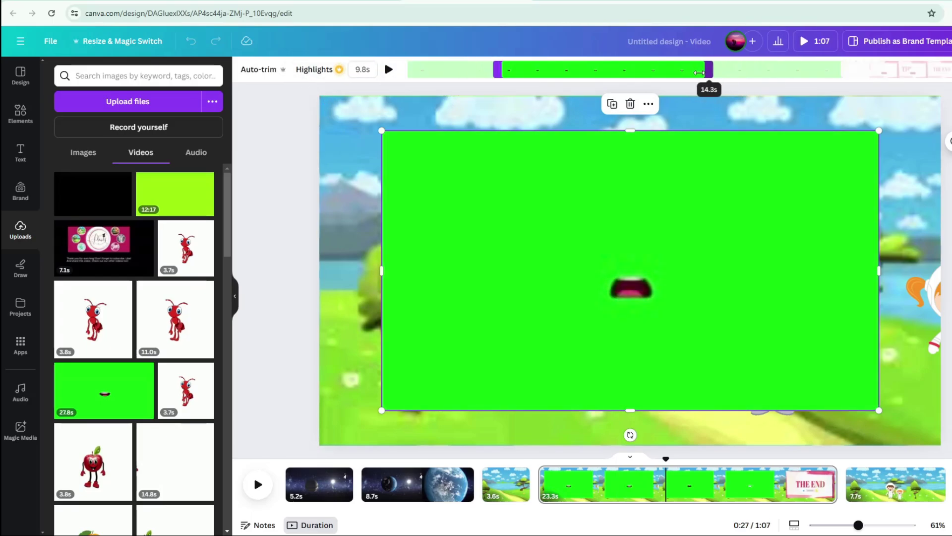
{"action": "mouse_move", "coordinate": [668, 74]}
{"action": "left_mouse_down"}
{"action": "mouse_move", "coordinate": [619, 73]}
{"action": "mouse_move", "coordinate": [739, 78]}
{"action": "left_mouse_up"}
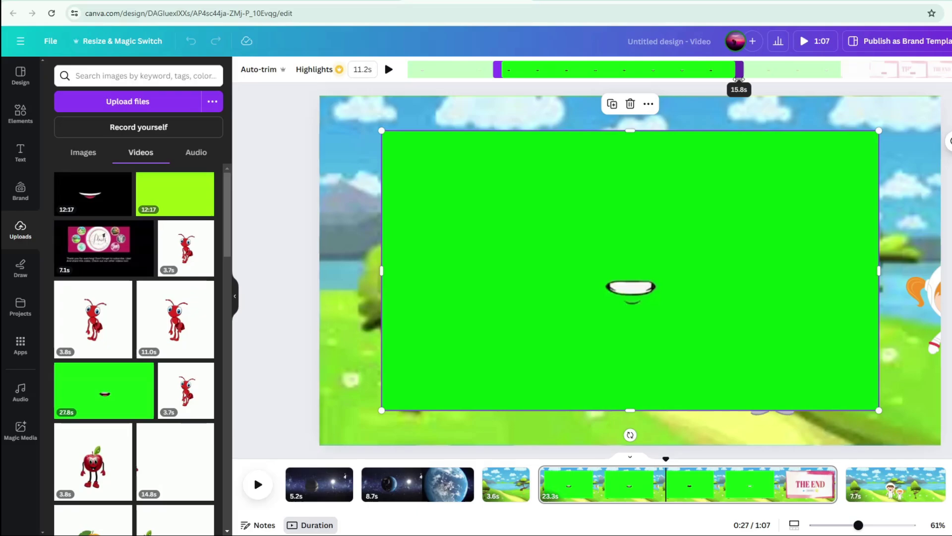
{"action": "left_click", "coordinate": [389, 69]}
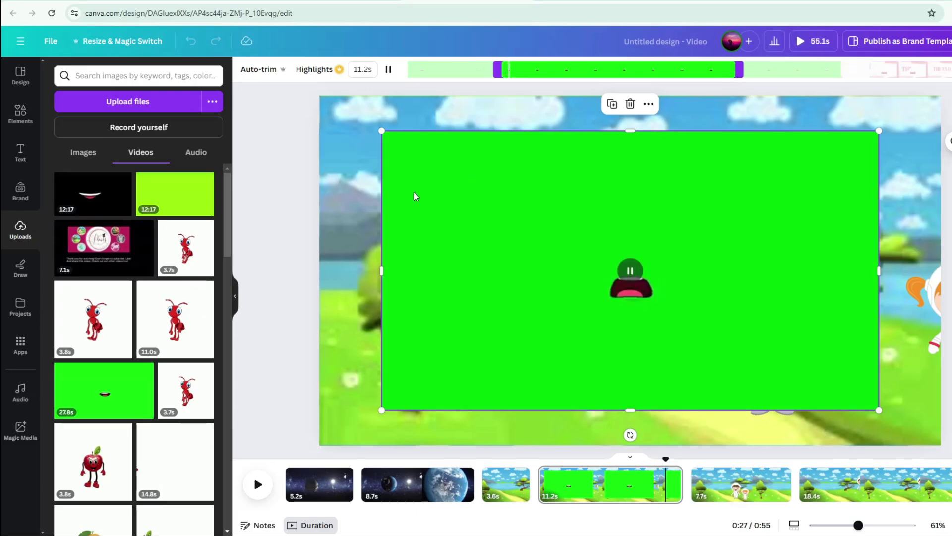
Apply Background Remover to the mouth clip through Edit video.
{"action": "left_click", "coordinate": [299, 274]}
{"action": "right_click", "coordinate": [611, 324]}
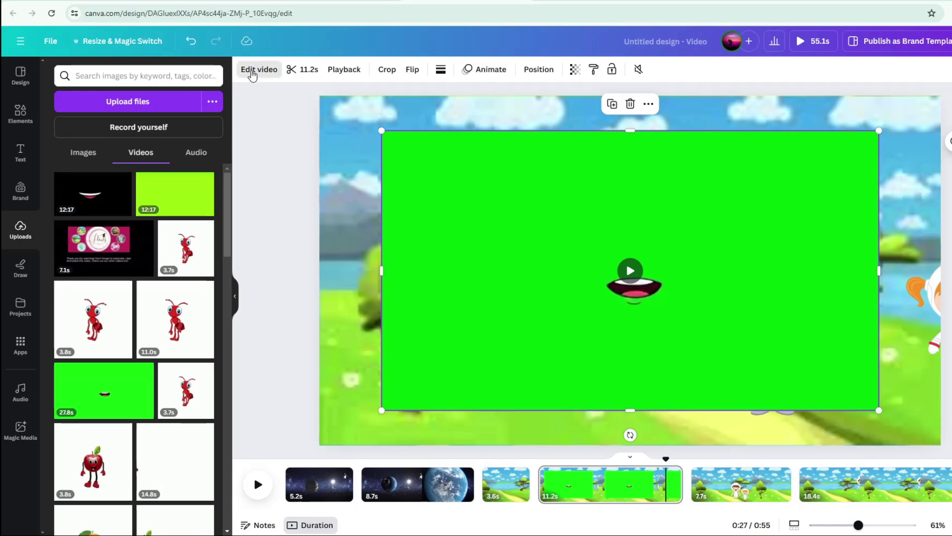
{"action": "left_click", "coordinate": [259, 69]}
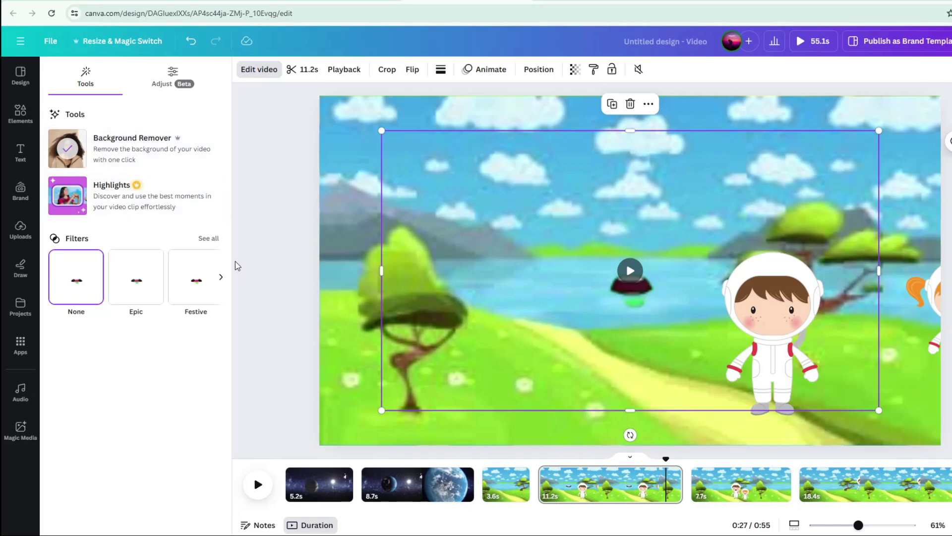
Shrink the mouth clip to face size on the boy astronaut and preview him talking.
{"action": "left_click_drag", "start_coordinate": [382, 130], "coordinate": [710, 326]}
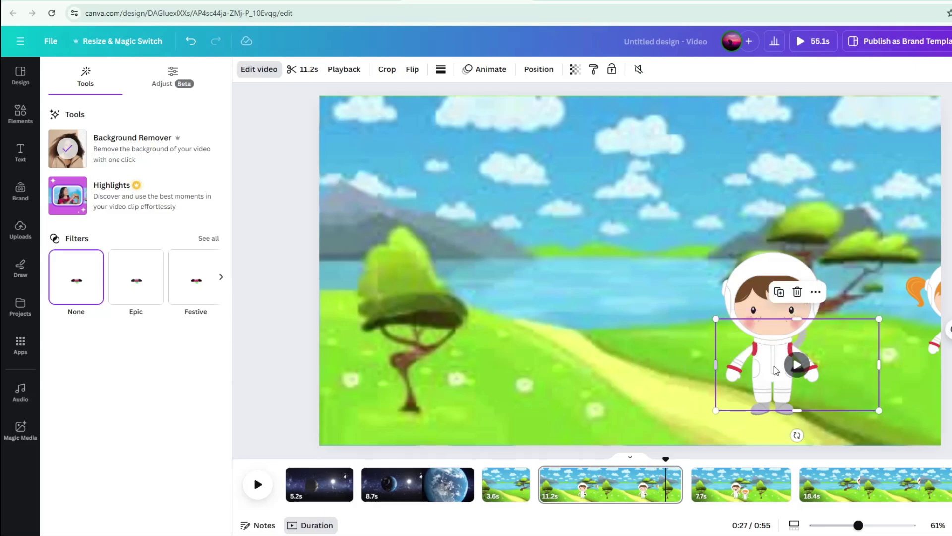
{"action": "left_click_drag", "start_coordinate": [879, 411], "coordinate": [832, 327]}
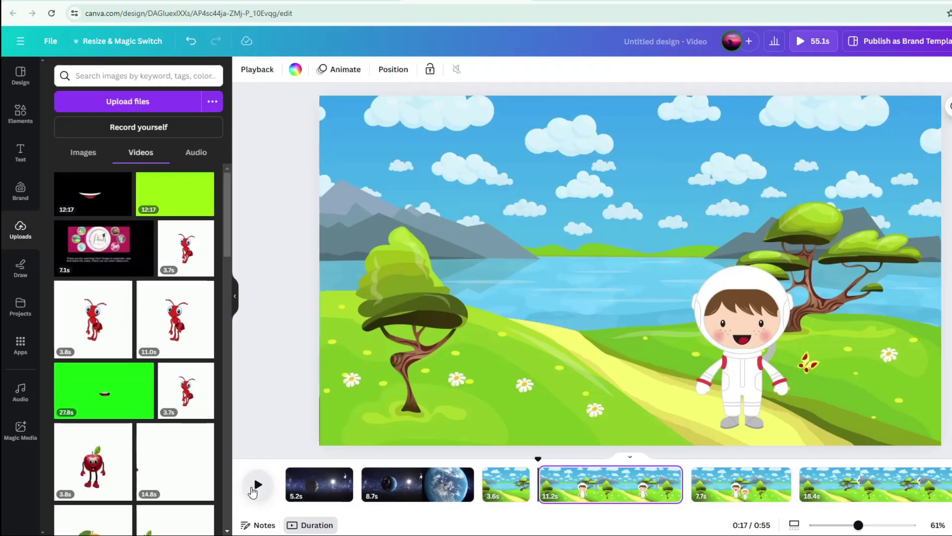
{"action": "left_click", "coordinate": [253, 488]}
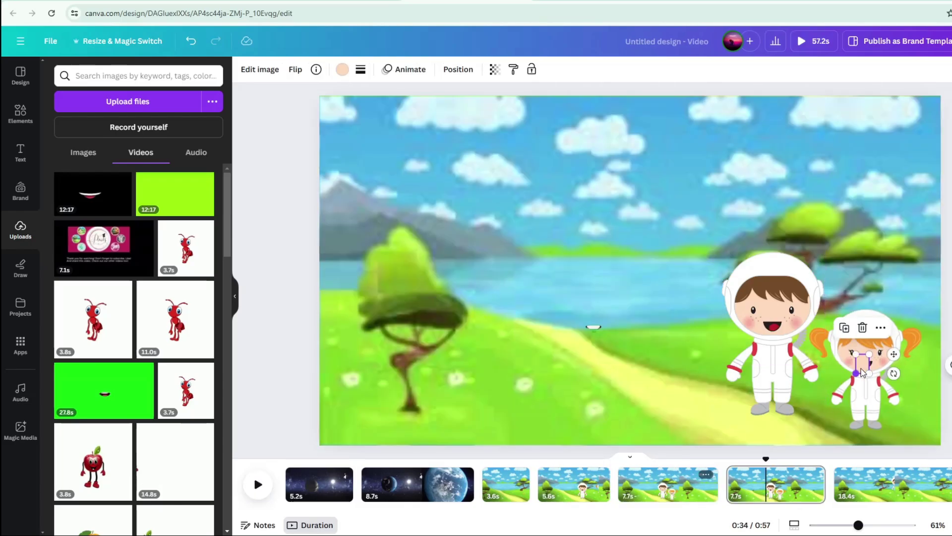
Nudge the skin-toned patch into place on the girl astronaut's face.
{"action": "left_click_drag", "start_coordinate": [869, 366], "coordinate": [863, 361]}
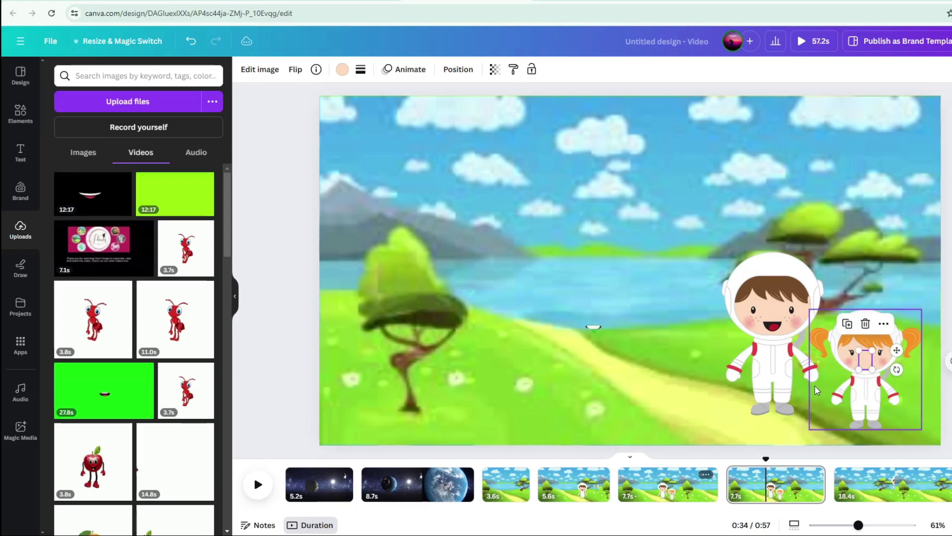
{"action": "left_click", "coordinate": [667, 410]}
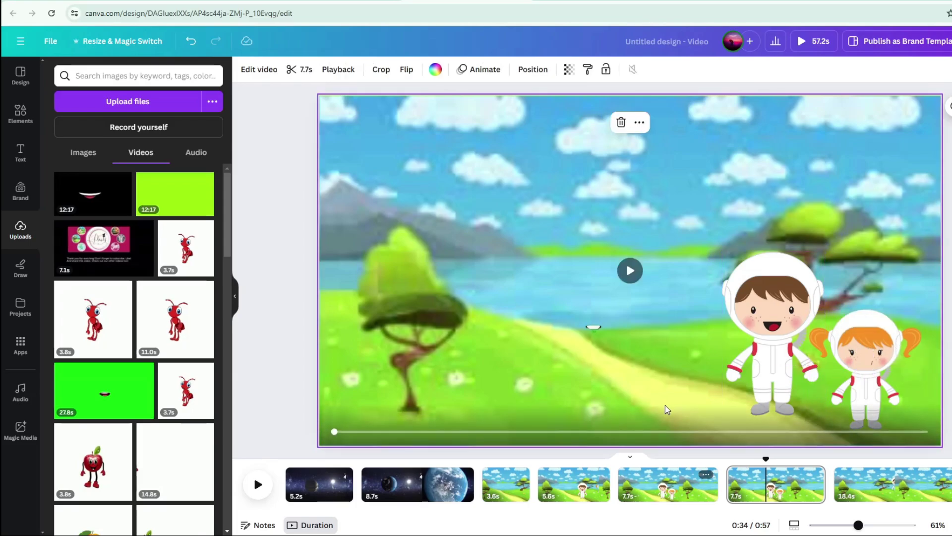
{"action": "left_click", "coordinate": [871, 368]}
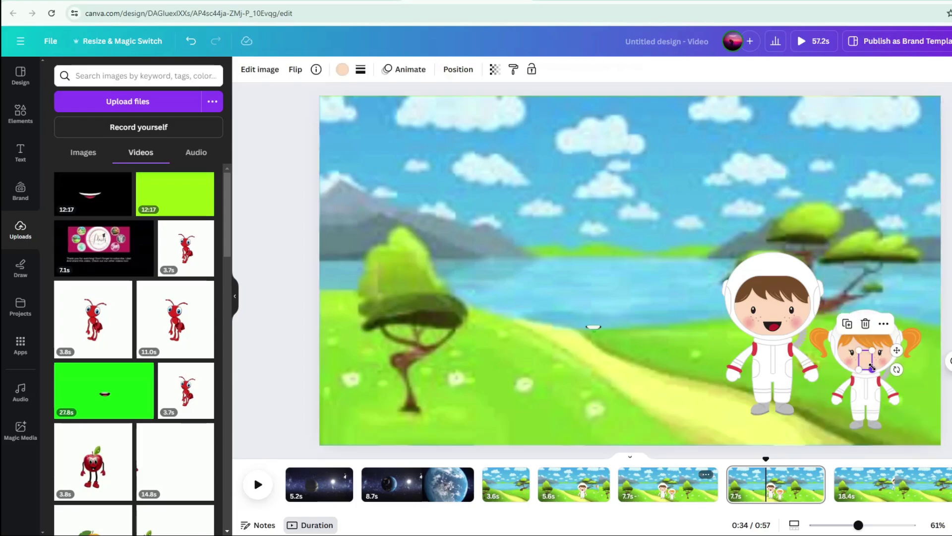
Shrink the girl astronaut video slightly and move it down beside the boy astronaut.
{"action": "left_click", "coordinate": [712, 409]}
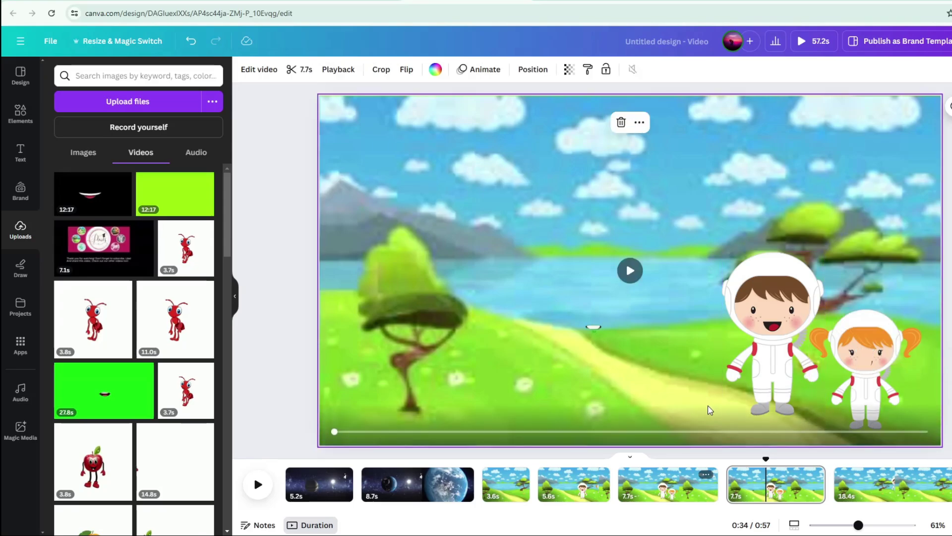
{"action": "mouse_move", "coordinate": [873, 357]}
{"action": "left_mouse_down"}
{"action": "mouse_move", "coordinate": [839, 357]}
{"action": "mouse_move", "coordinate": [854, 358]}
{"action": "left_mouse_up"}
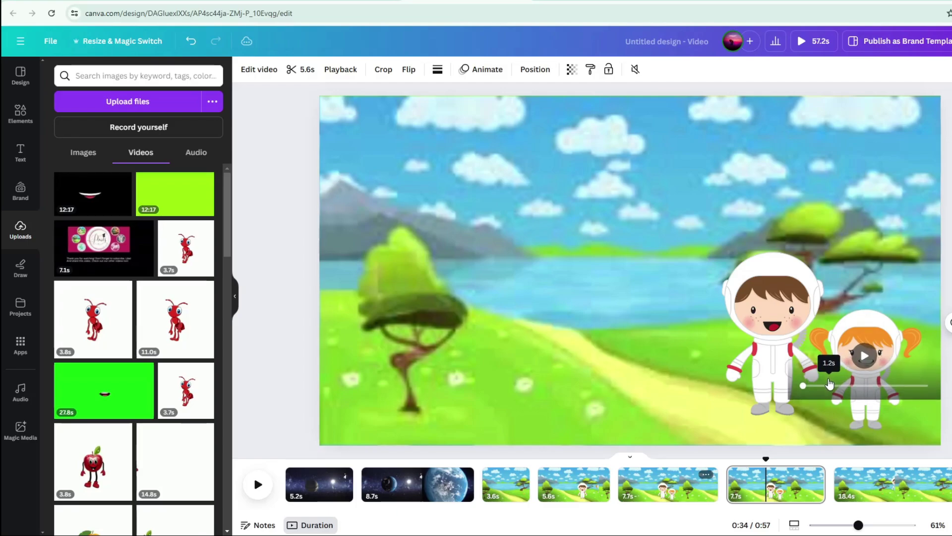
{"action": "left_click", "coordinate": [694, 400]}
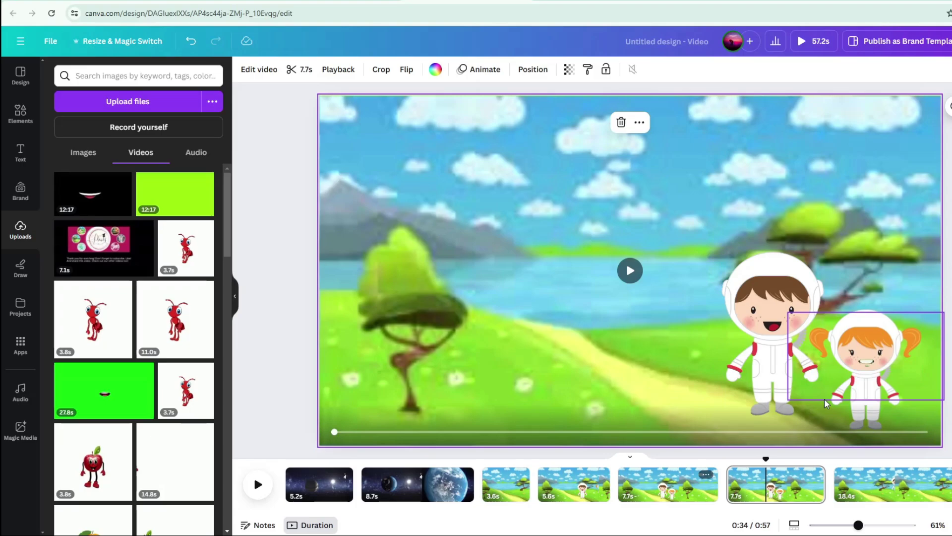
{"action": "left_click", "coordinate": [862, 367]}
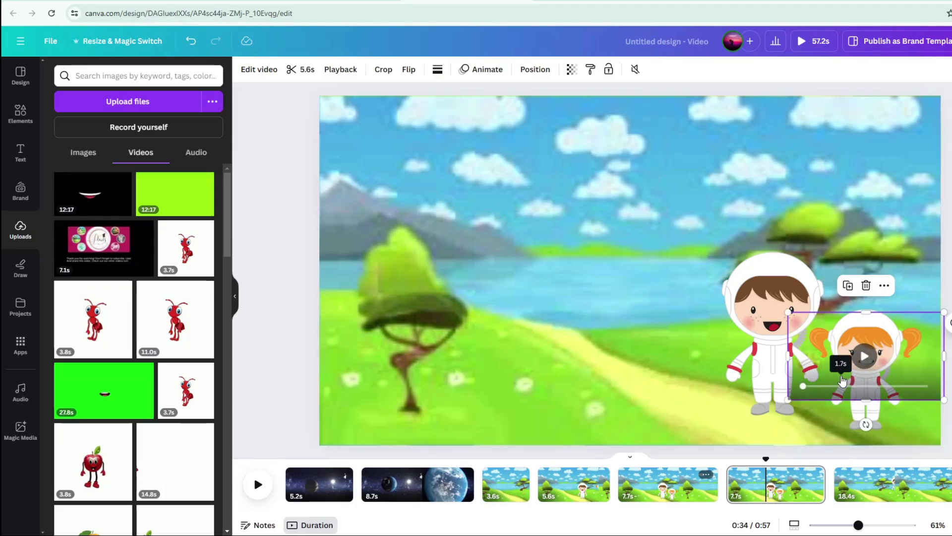
{"action": "left_click", "coordinate": [859, 386]}
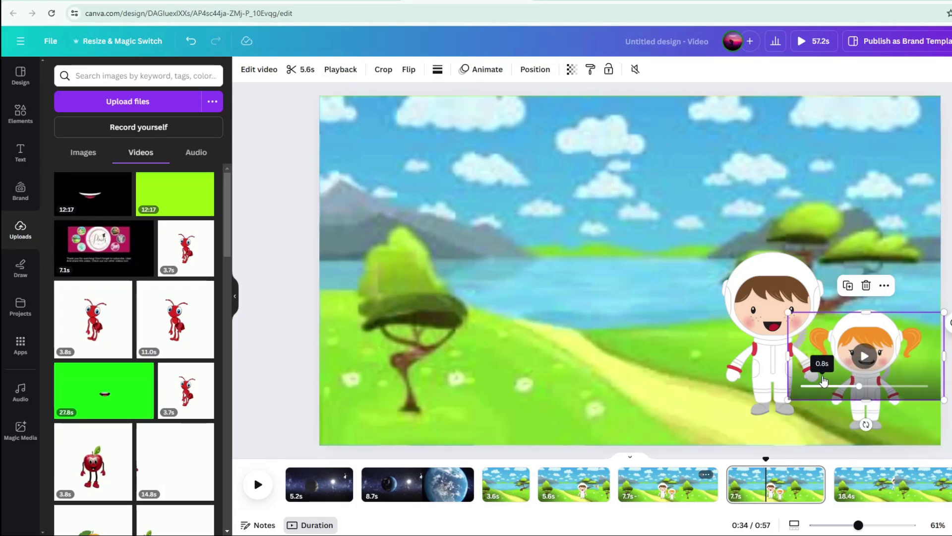
{"action": "left_click_drag", "start_coordinate": [944, 399], "coordinate": [921, 386]}
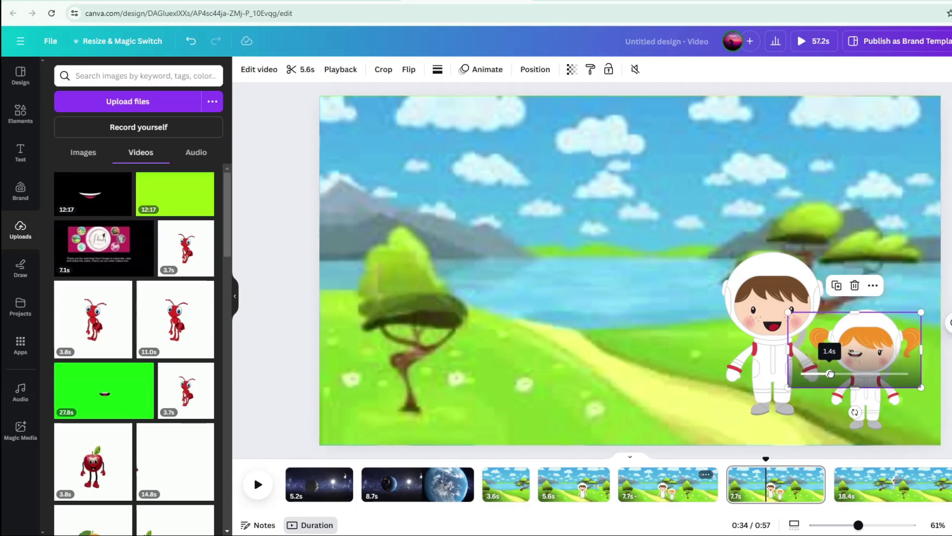
{"action": "left_click_drag", "start_coordinate": [822, 358], "coordinate": [829, 360]}
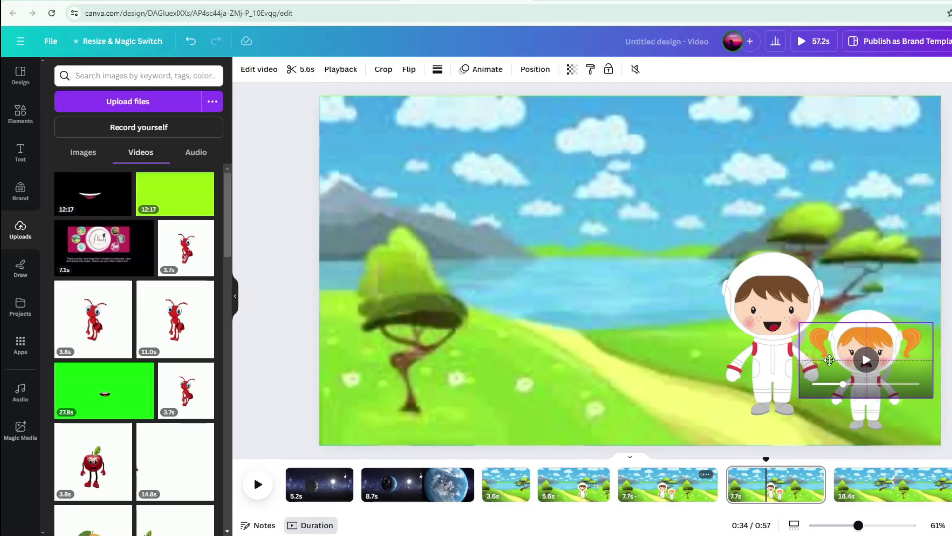
{"action": "left_click", "coordinate": [793, 357]}
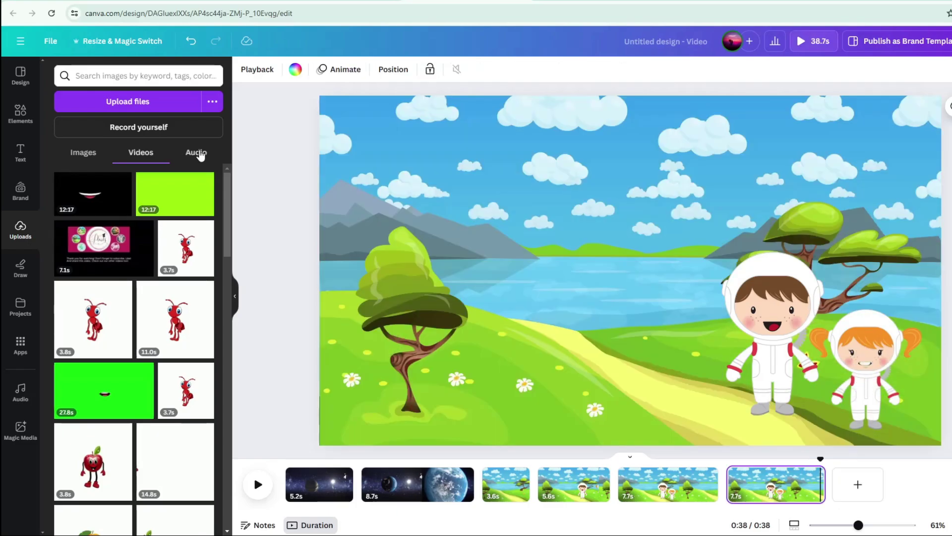
Add Alex voice.mp3 and Lily voice.mp3 under the meadow pages and play back to check.
{"action": "left_click", "coordinate": [201, 153]}
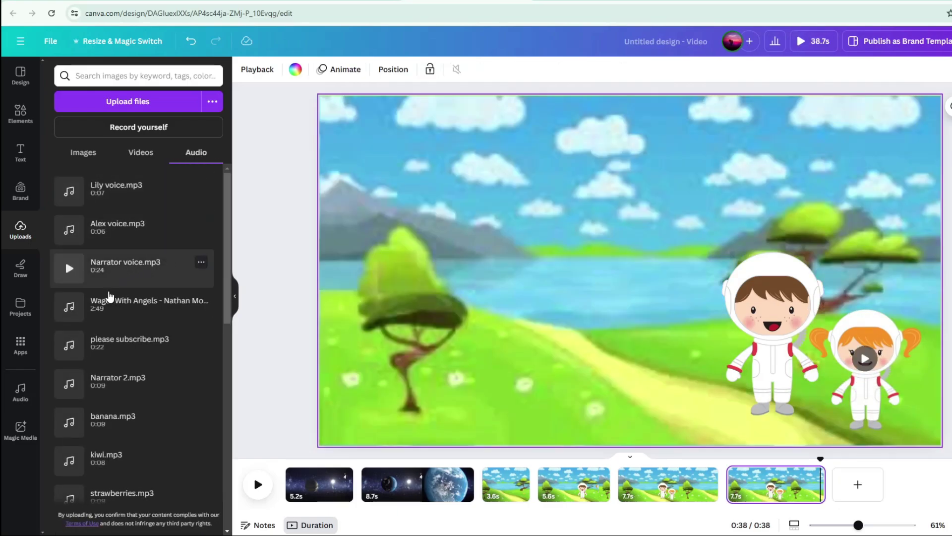
{"action": "mouse_move", "coordinate": [134, 227]}
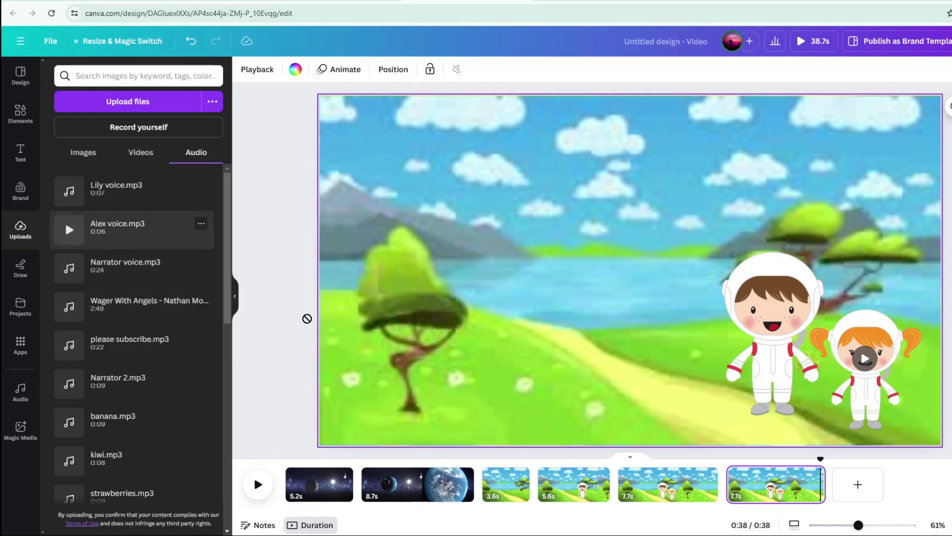
{"action": "mouse_move", "coordinate": [113, 241]}
{"action": "left_mouse_down"}
{"action": "mouse_move", "coordinate": [637, 495]}
{"action": "mouse_move", "coordinate": [619, 495]}
{"action": "left_mouse_up"}
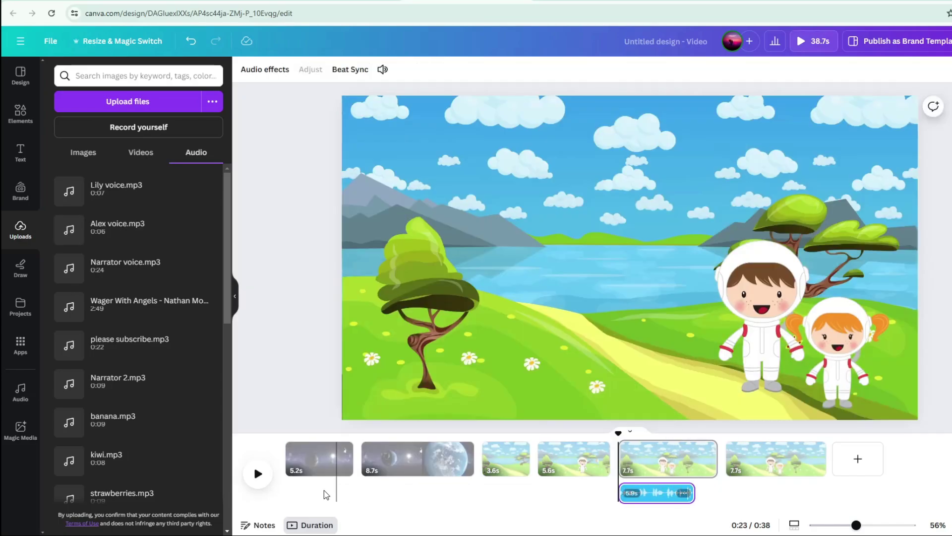
{"action": "left_click", "coordinate": [257, 472]}
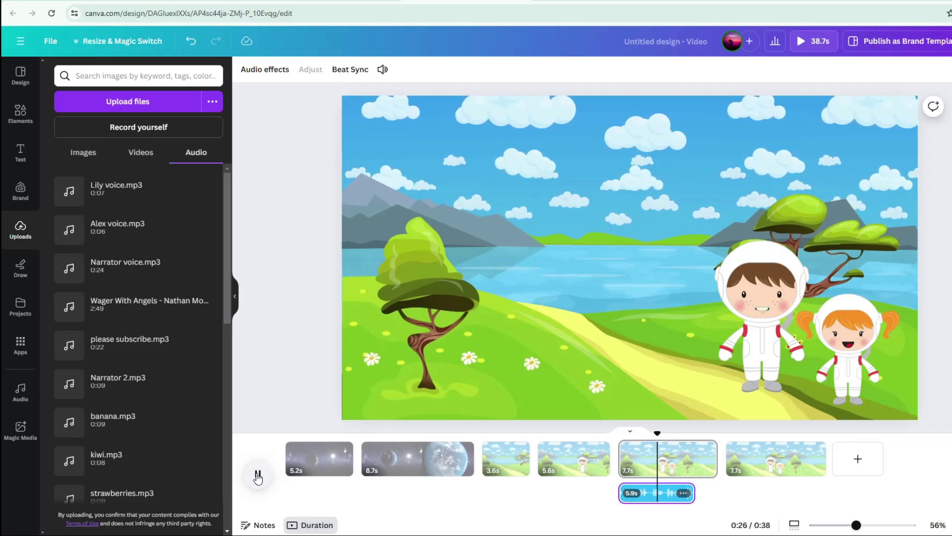
{"action": "left_click", "coordinate": [256, 474]}
{"action": "key", "text": "ctrl+z"}
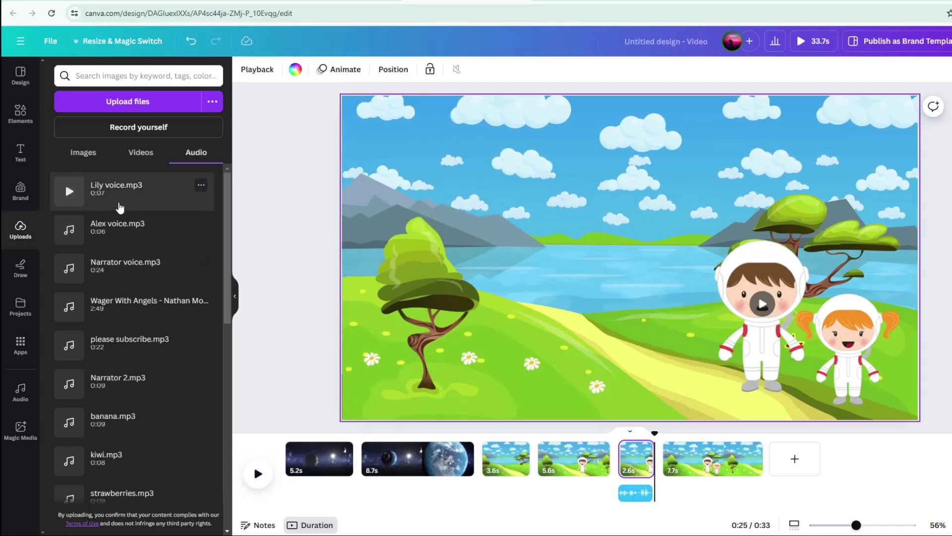
{"action": "mouse_move", "coordinate": [119, 204]}
{"action": "left_mouse_down"}
{"action": "mouse_move", "coordinate": [682, 461]}
{"action": "mouse_move", "coordinate": [694, 488]}
{"action": "mouse_move", "coordinate": [714, 498]}
{"action": "mouse_move", "coordinate": [694, 497]}
{"action": "left_mouse_up"}
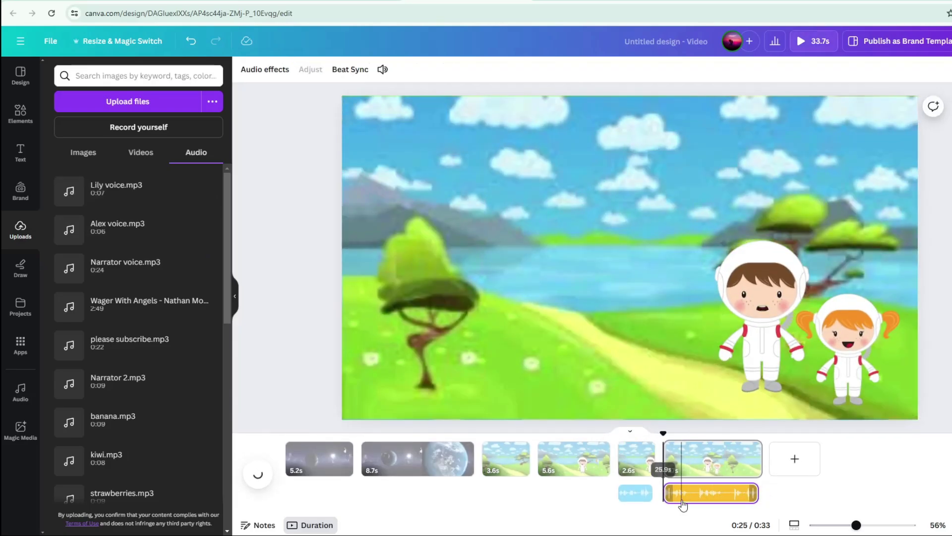
{"action": "left_click", "coordinate": [255, 480]}
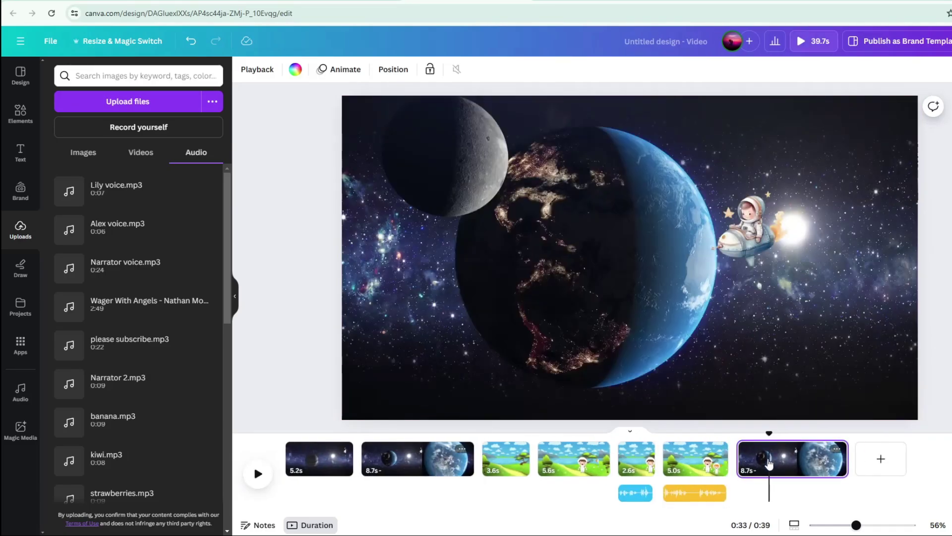
Give the rocket astronaut a custom flight path from top right toward the lower left.
{"action": "left_click_drag", "start_coordinate": [865, 272], "coordinate": [863, 205]}
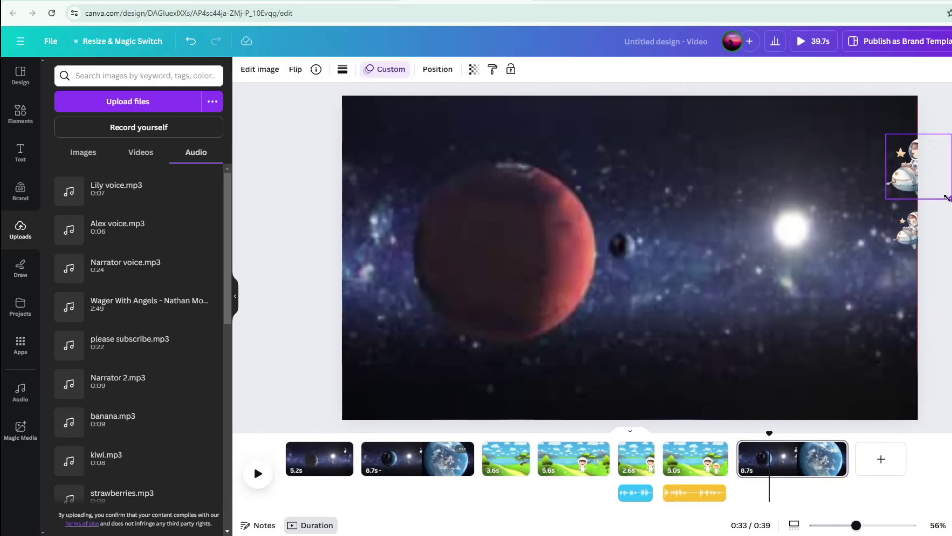
{"action": "left_click", "coordinate": [386, 69]}
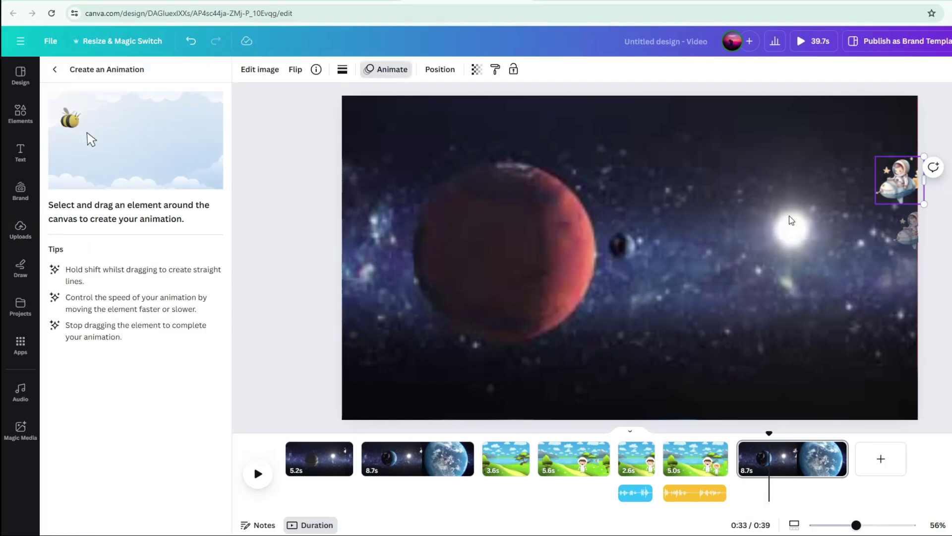
{"action": "left_click_drag", "start_coordinate": [804, 258], "coordinate": [458, 379]}
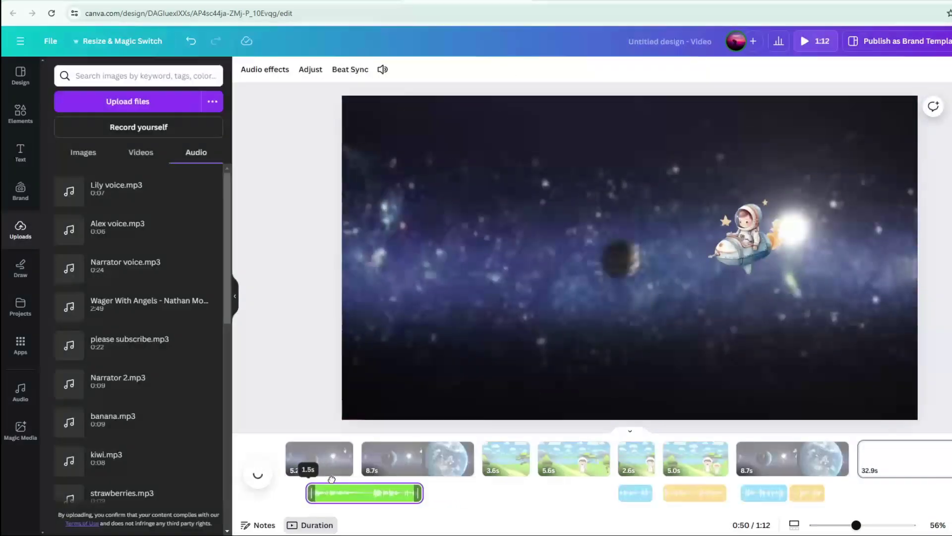
Move the narration to the video's start, shorten the second space page, and draw a hedgehog motion path.
{"action": "left_click_drag", "start_coordinate": [331, 479], "coordinate": [312, 479]}
{"action": "left_click", "coordinate": [257, 474]}
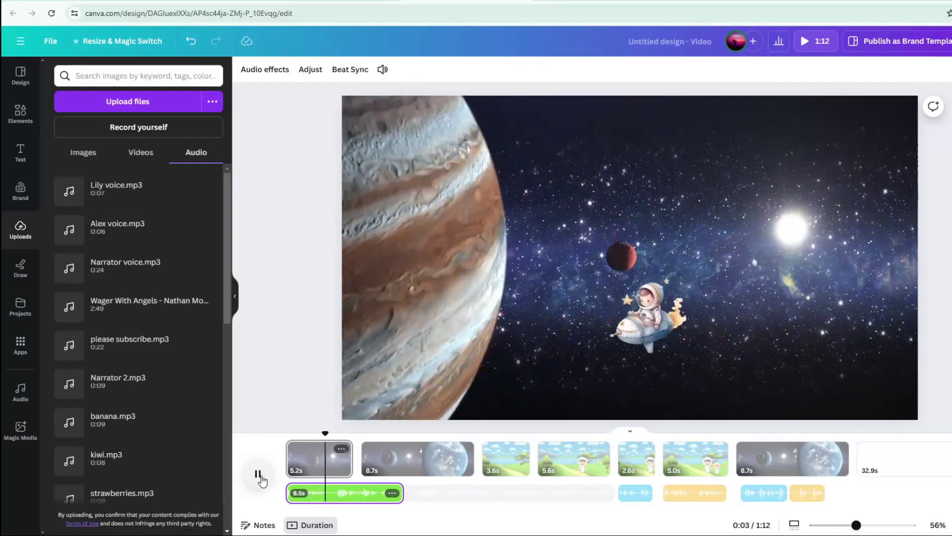
{"action": "left_click", "coordinate": [258, 474]}
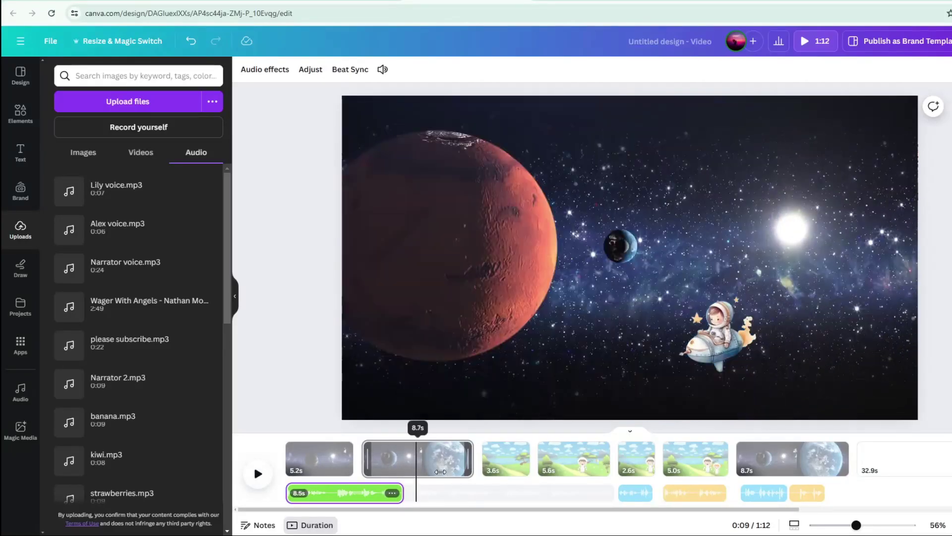
{"action": "left_click_drag", "start_coordinate": [474, 458], "coordinate": [416, 459]}
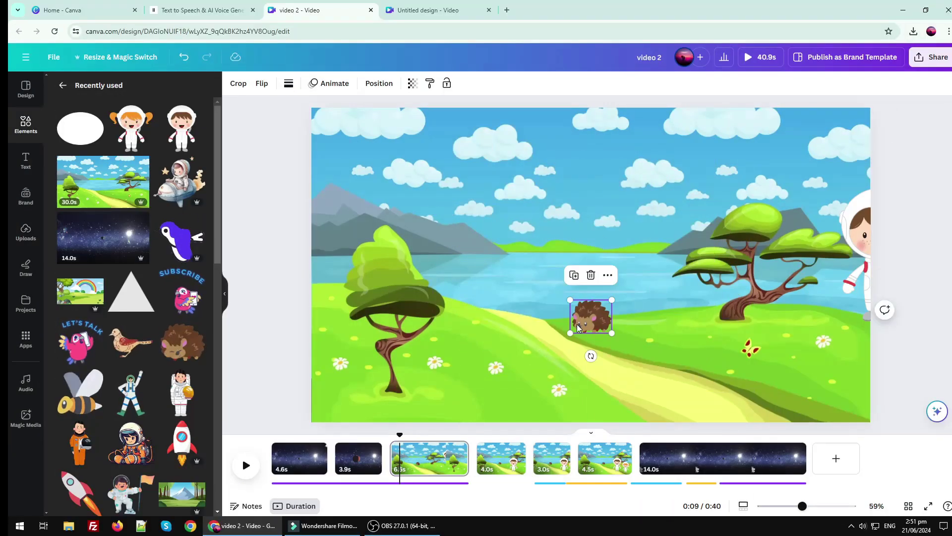
{"action": "left_click_drag", "start_coordinate": [523, 318], "coordinate": [518, 320]}
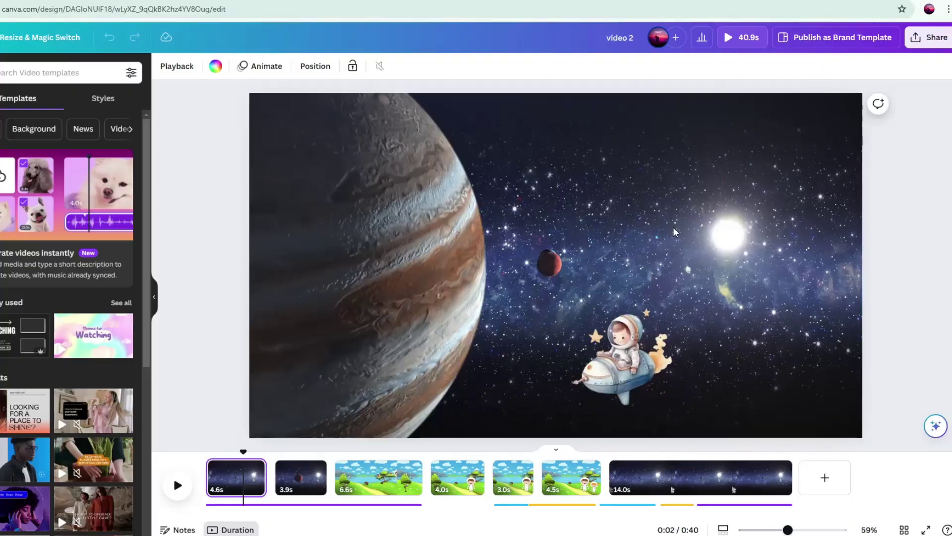
Export video 2 as an MP4 with All pages, then dismiss the progress notice.
{"action": "left_click", "coordinate": [926, 43]}
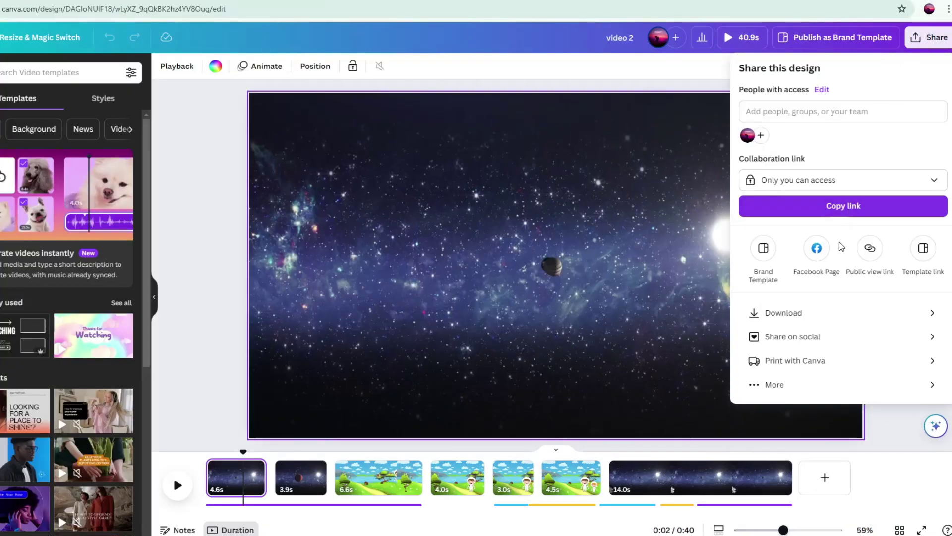
{"action": "left_click", "coordinate": [836, 316]}
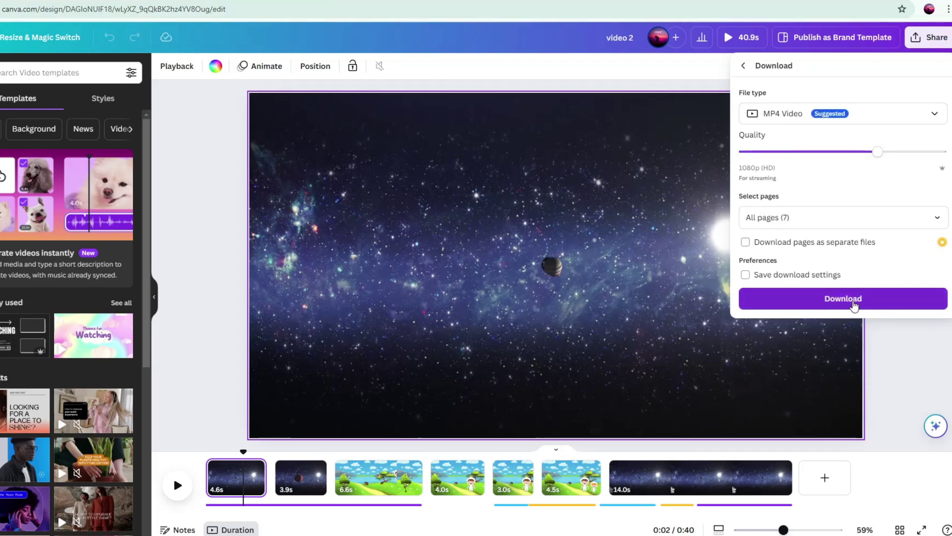
{"action": "left_click", "coordinate": [854, 303]}
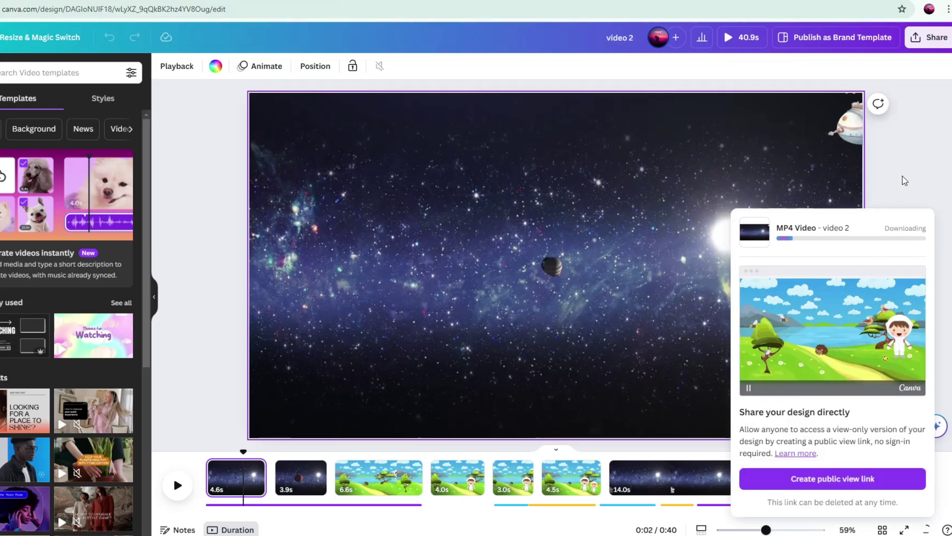
{"action": "left_click", "coordinate": [905, 180]}
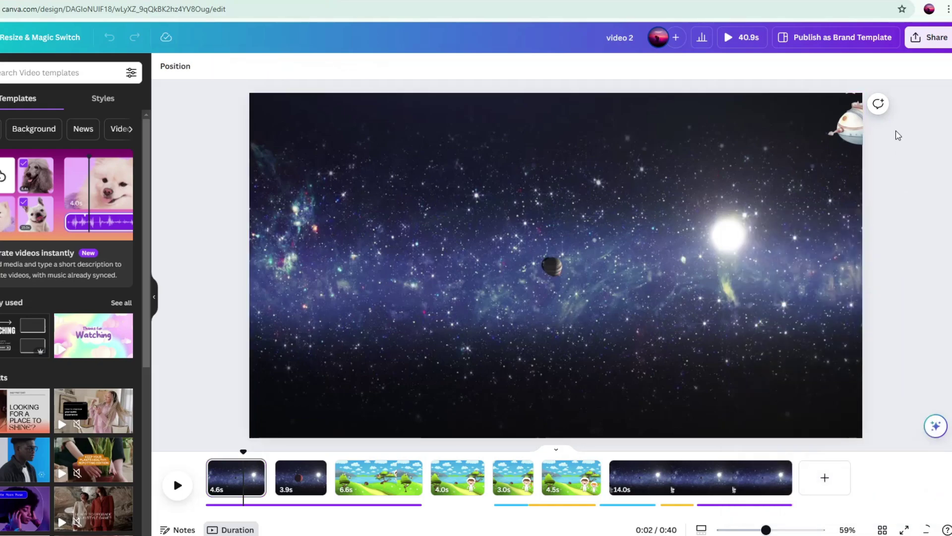
{"action": "left_click", "coordinate": [925, 40]}
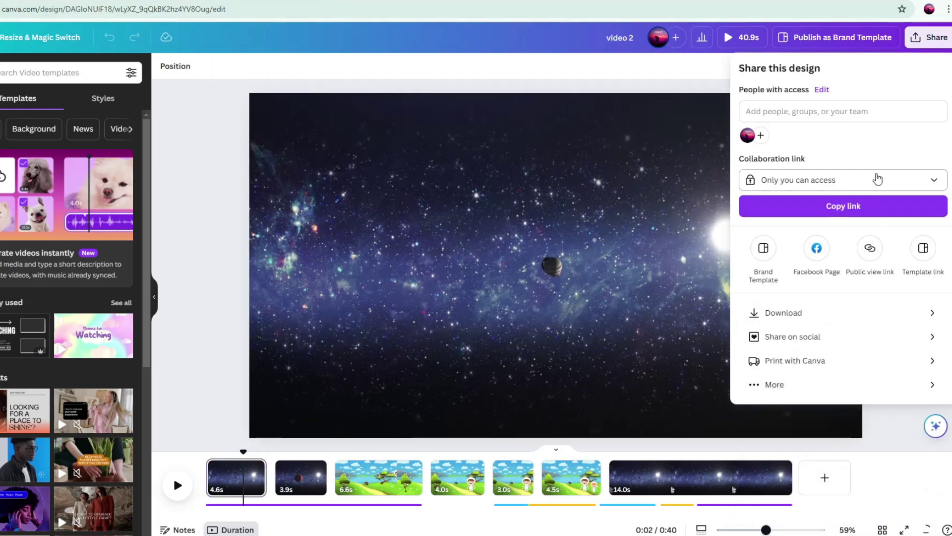